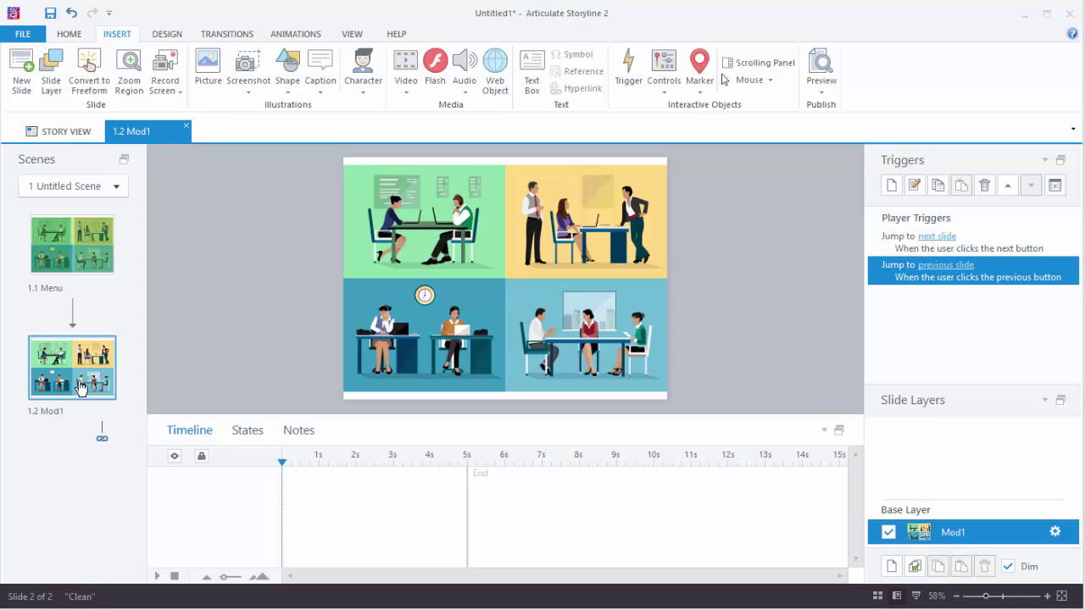
Step: Add zoom region Zoom 1 on Mod1 and resize it to frame only the top-left green panel
click(80, 270)
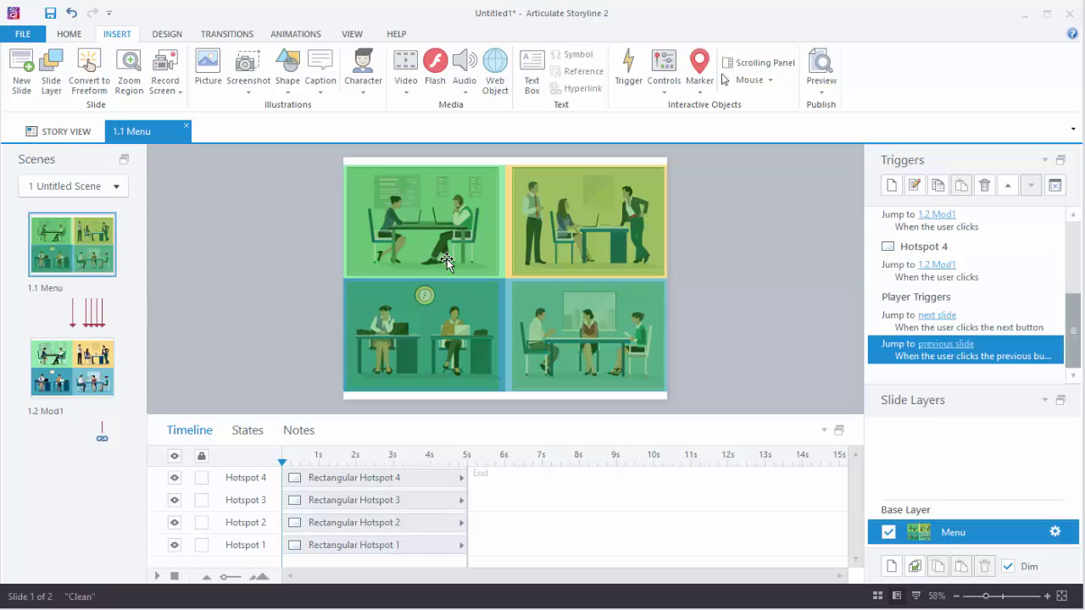
click(94, 376)
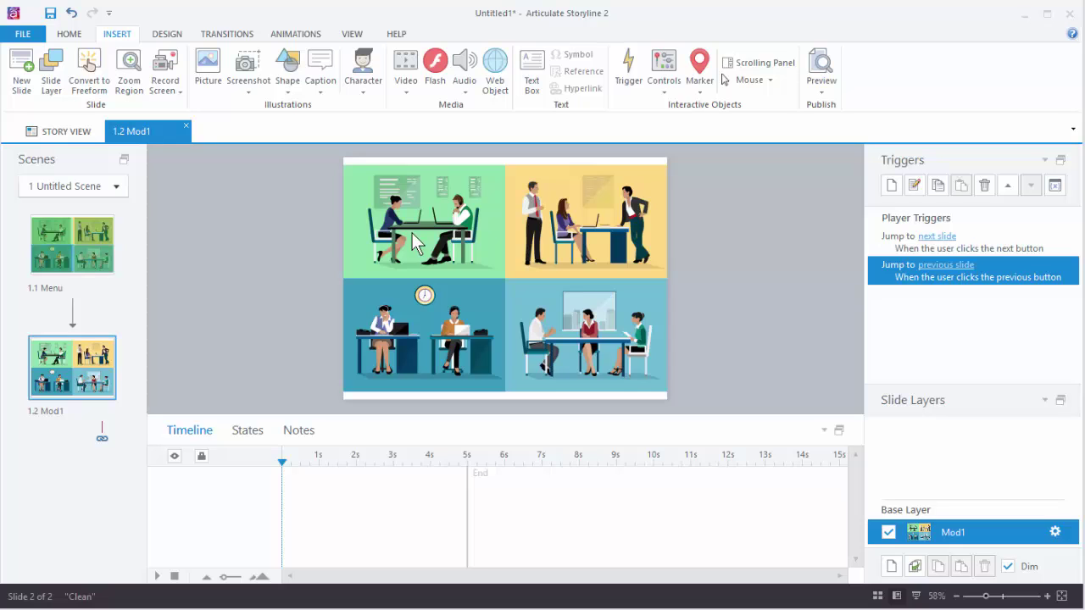
click(135, 73)
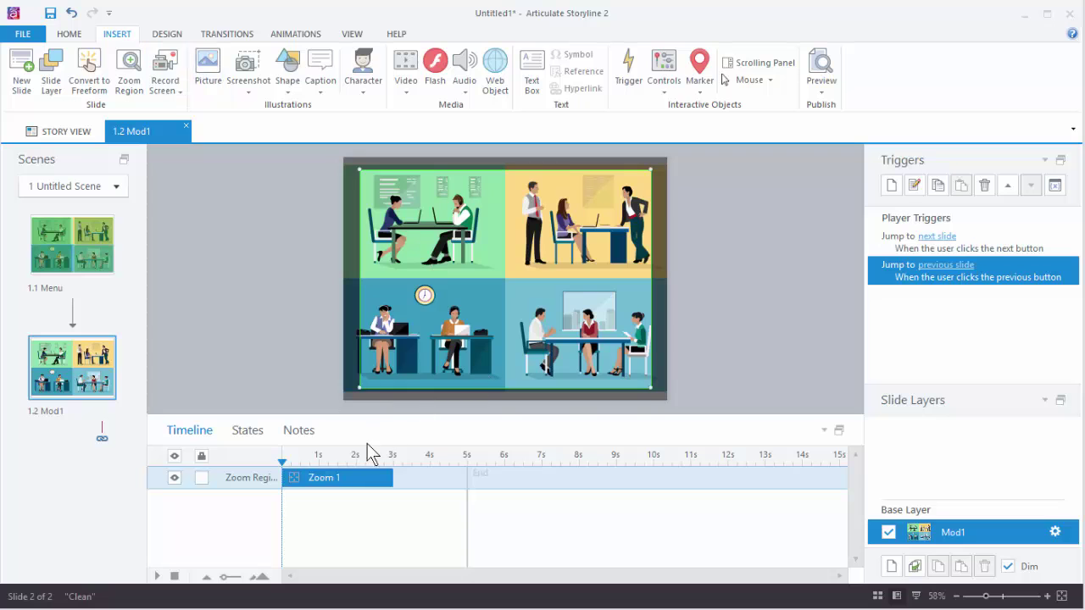
drag(650, 388, 500, 275)
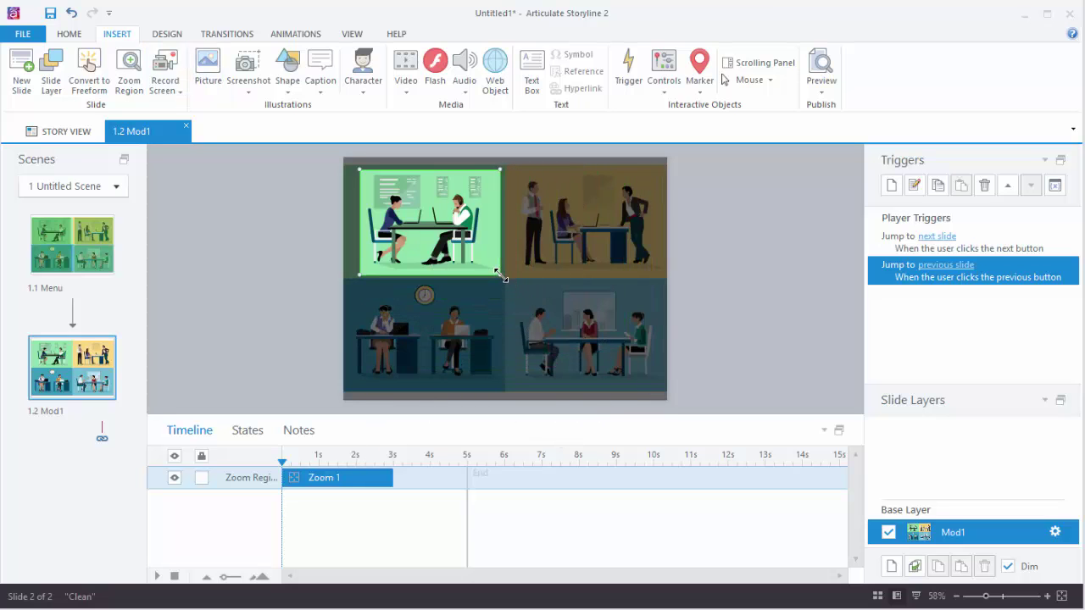
mouse_move(358, 169)
mouse_down()
mouse_move(351, 165)
mouse_move(359, 170)
mouse_up()
drag(436, 220, 437, 217)
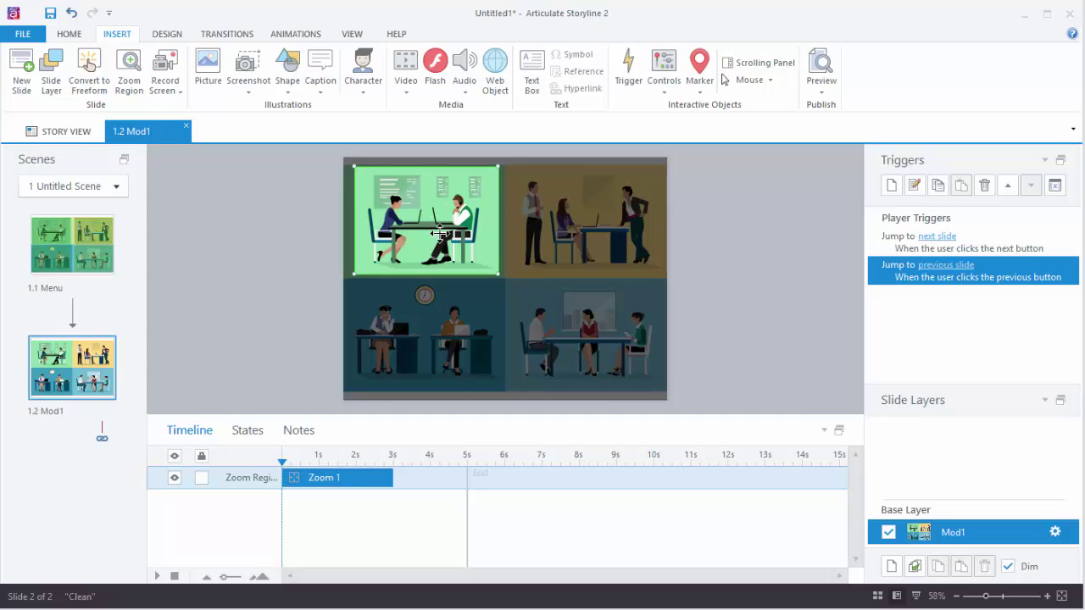
click(820, 93)
click(857, 107)
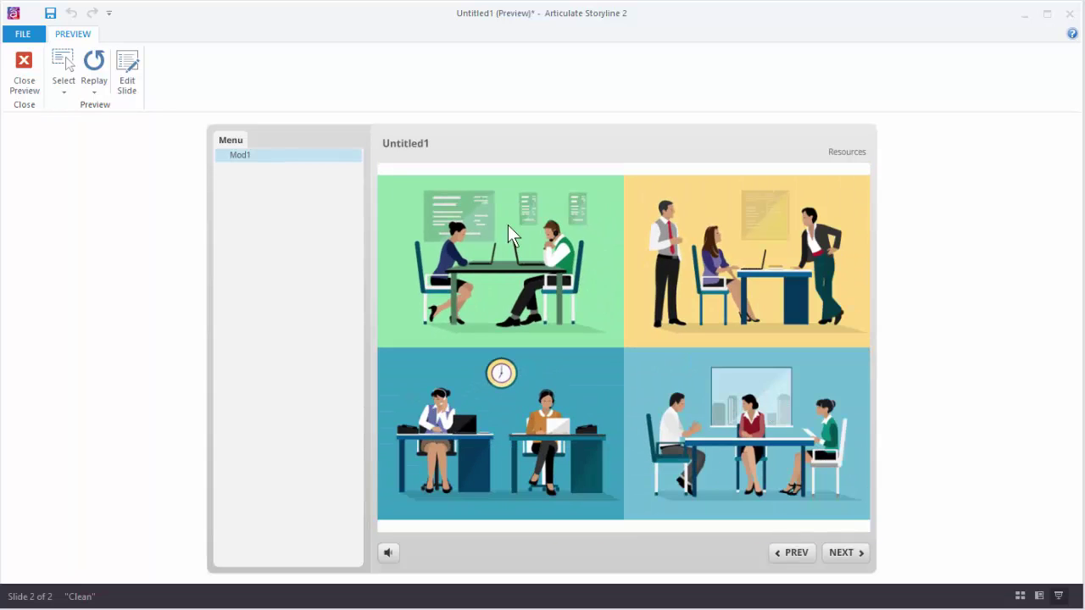
click(32, 85)
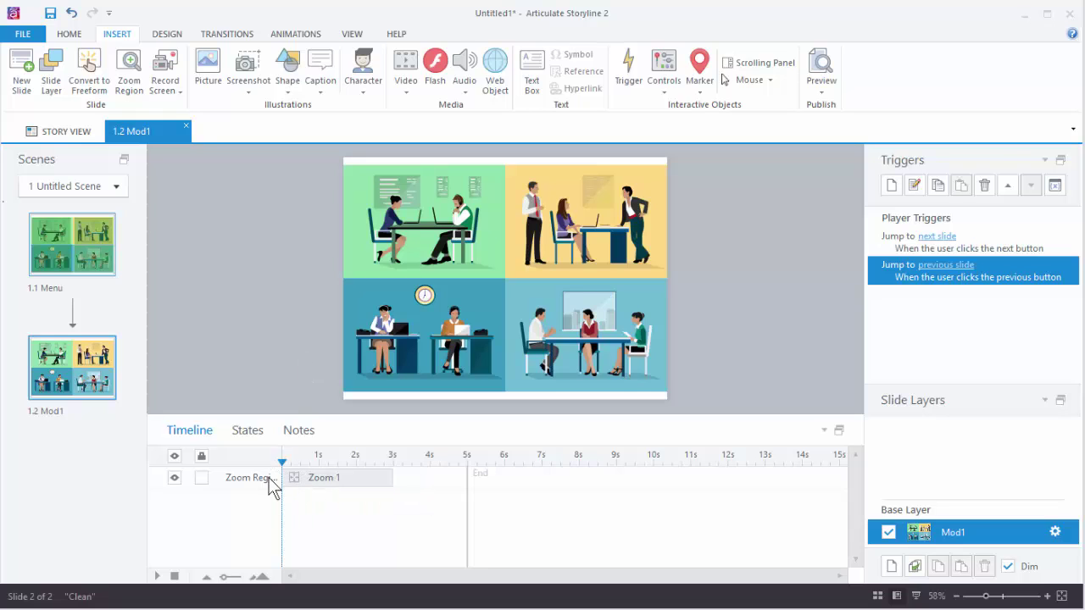
drag(286, 478, 295, 479)
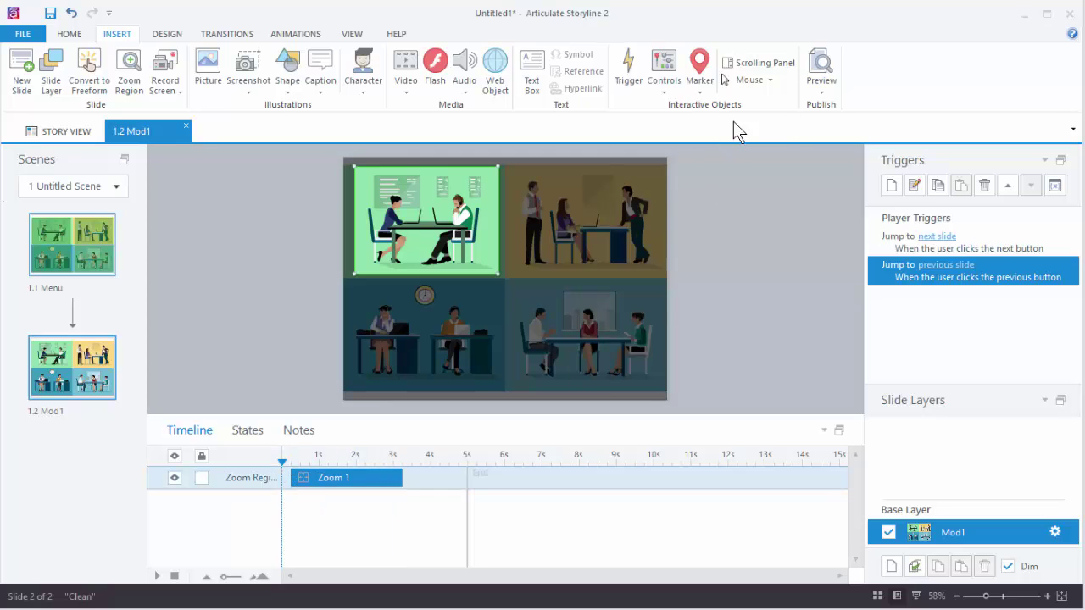
Step: Preview the Mod1 slide to check the zoom into the green panel, then close the preview
click(819, 93)
click(828, 104)
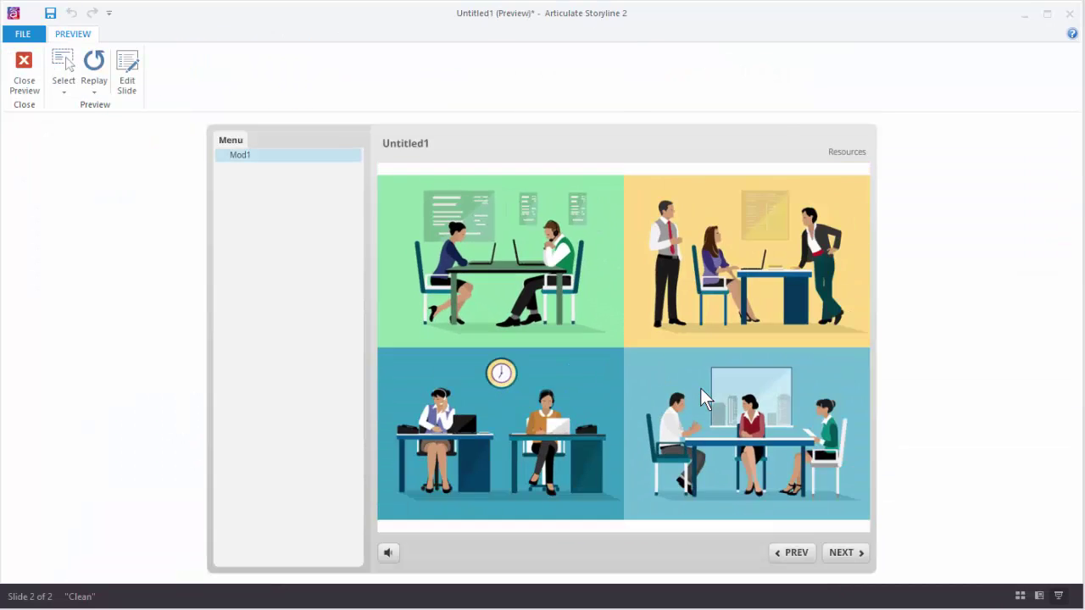
click(24, 76)
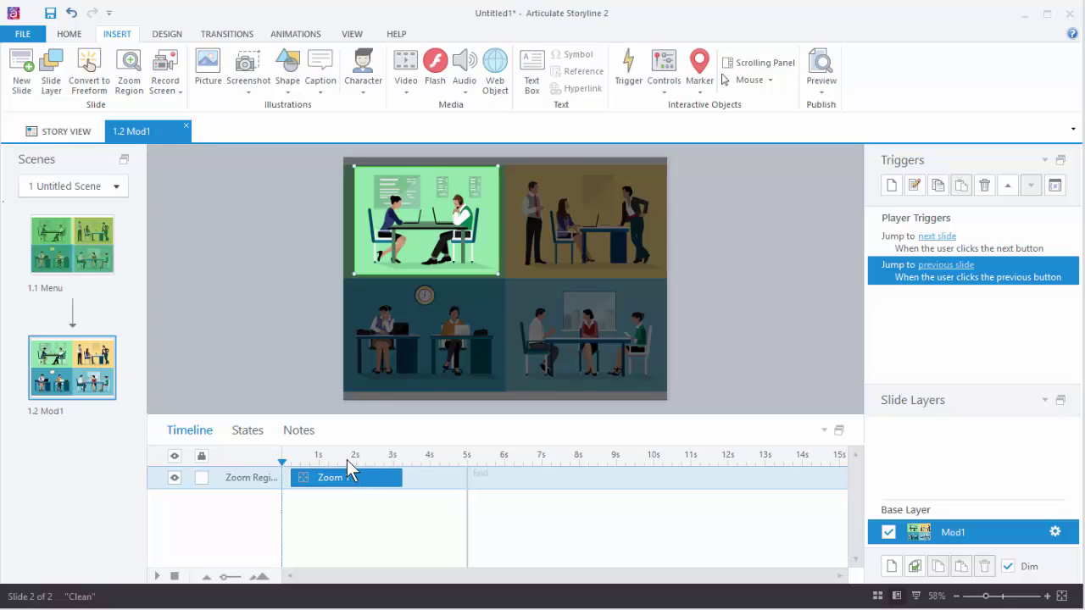
Step: Check the ruler's cue point options, then move cue point 1 to about 0.75 s and select Zoom 1
click(373, 461)
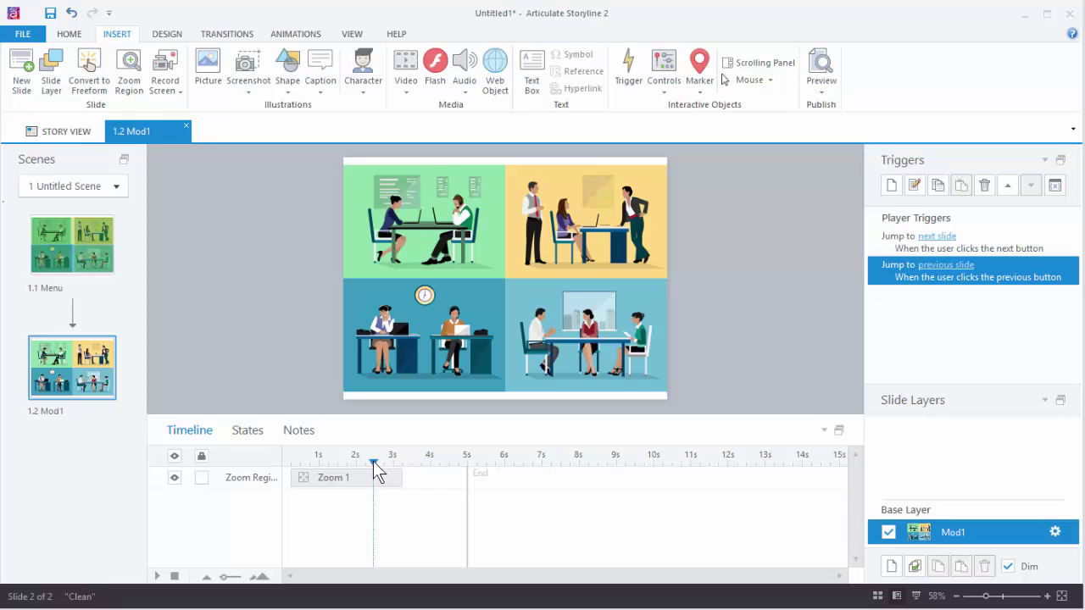
right_click(373, 461)
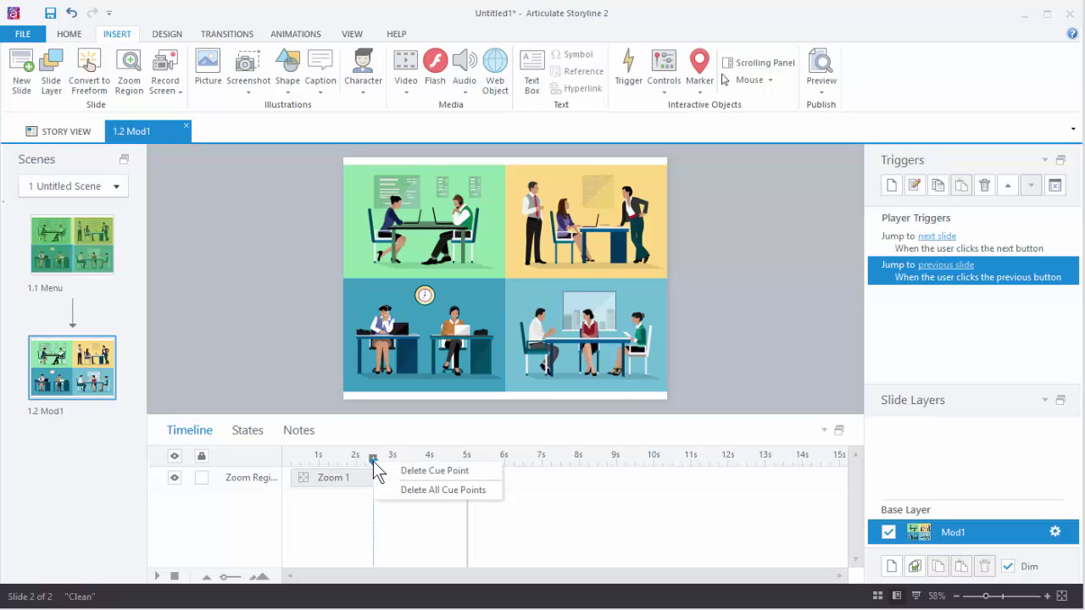
click(354, 455)
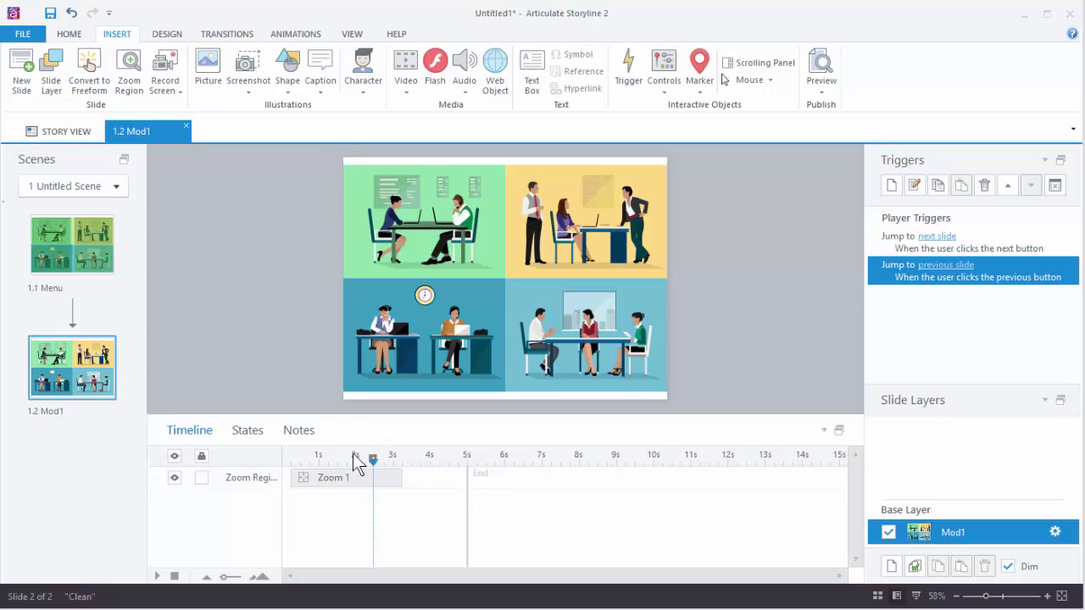
drag(373, 458, 405, 461)
right_click(405, 466)
click(318, 373)
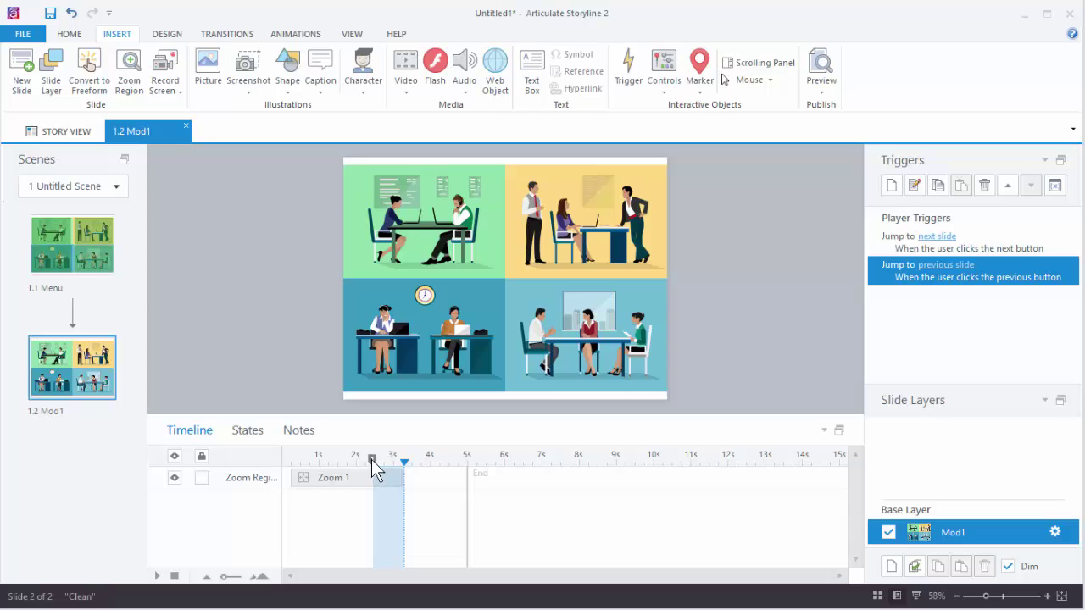
drag(320, 468, 309, 468)
click(304, 477)
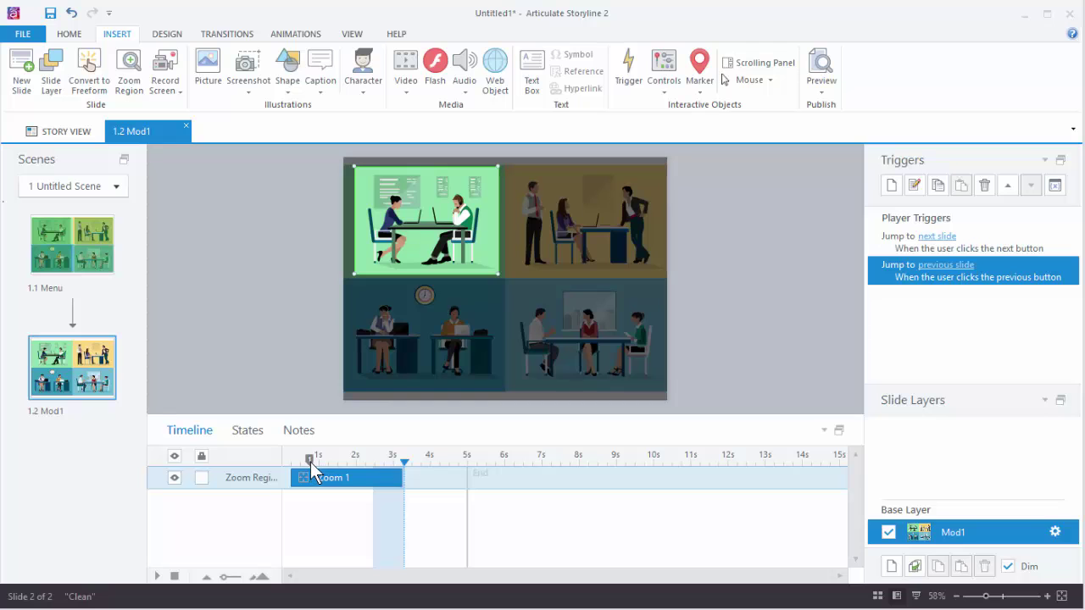
Step: Add a trigger that pauses This Slide's timeline at Cue point #1, then preview the slide
click(891, 185)
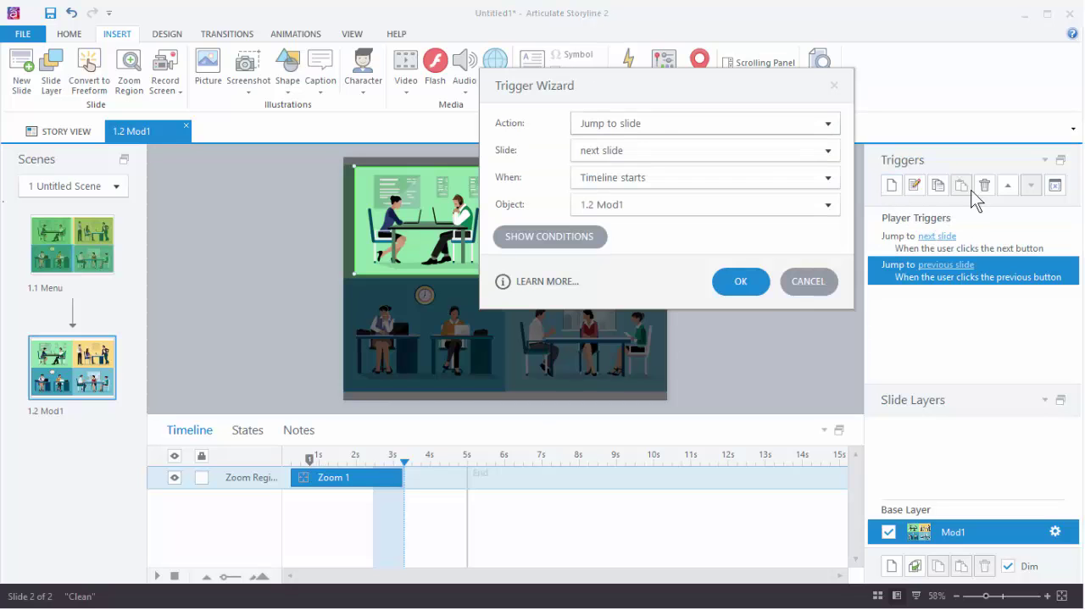
click(648, 121)
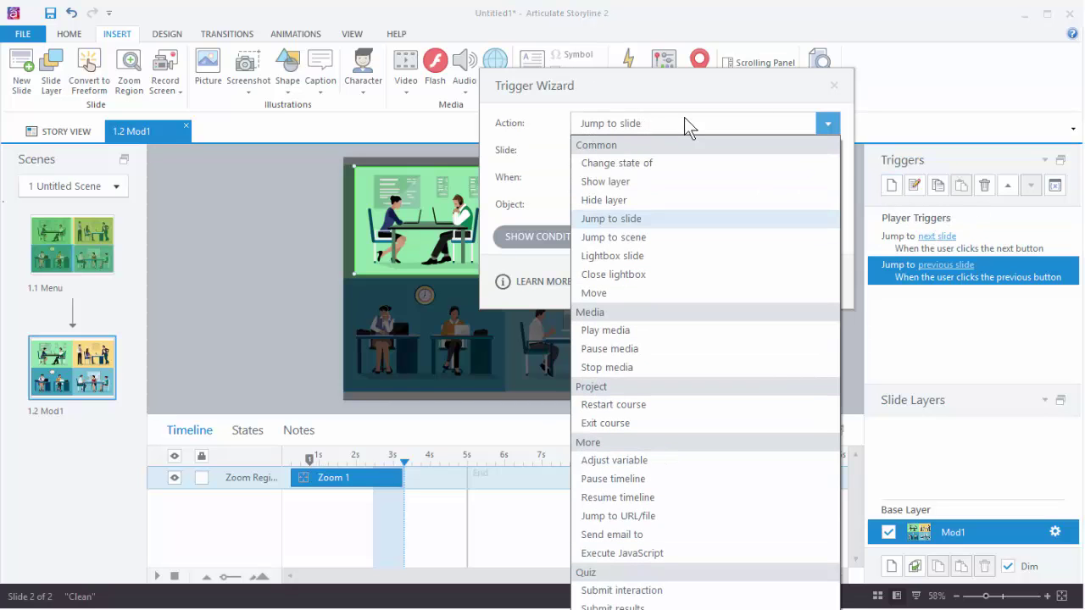
click(648, 483)
click(597, 151)
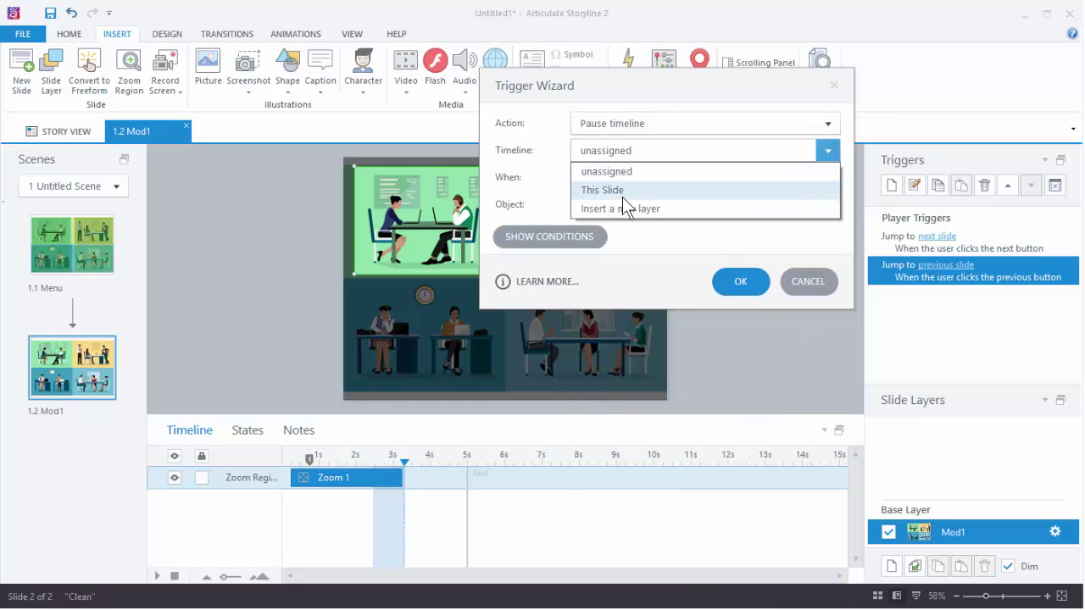
click(618, 191)
click(632, 174)
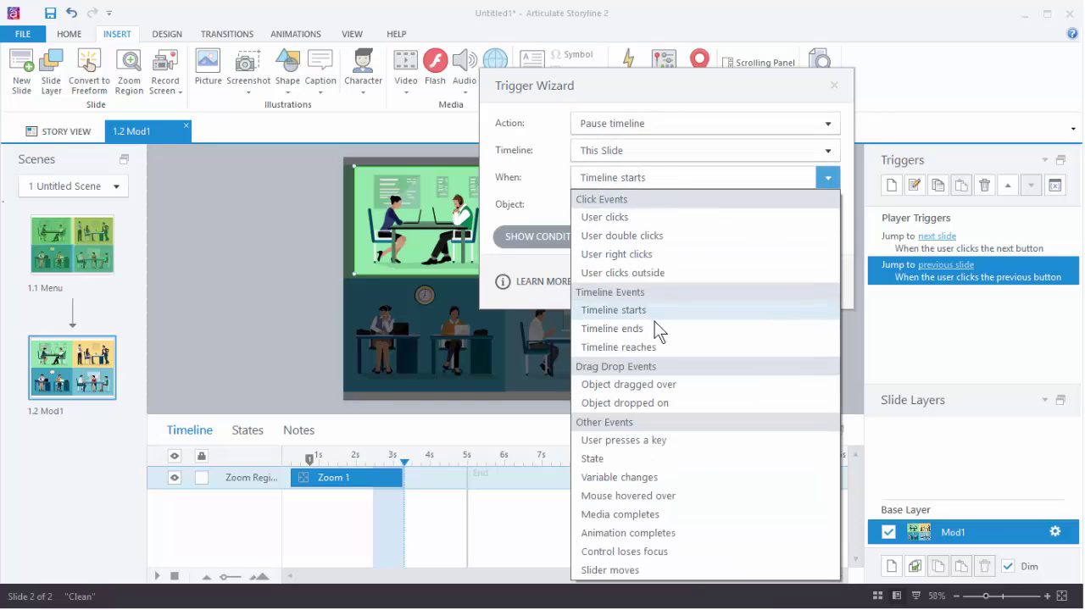
click(618, 348)
click(649, 205)
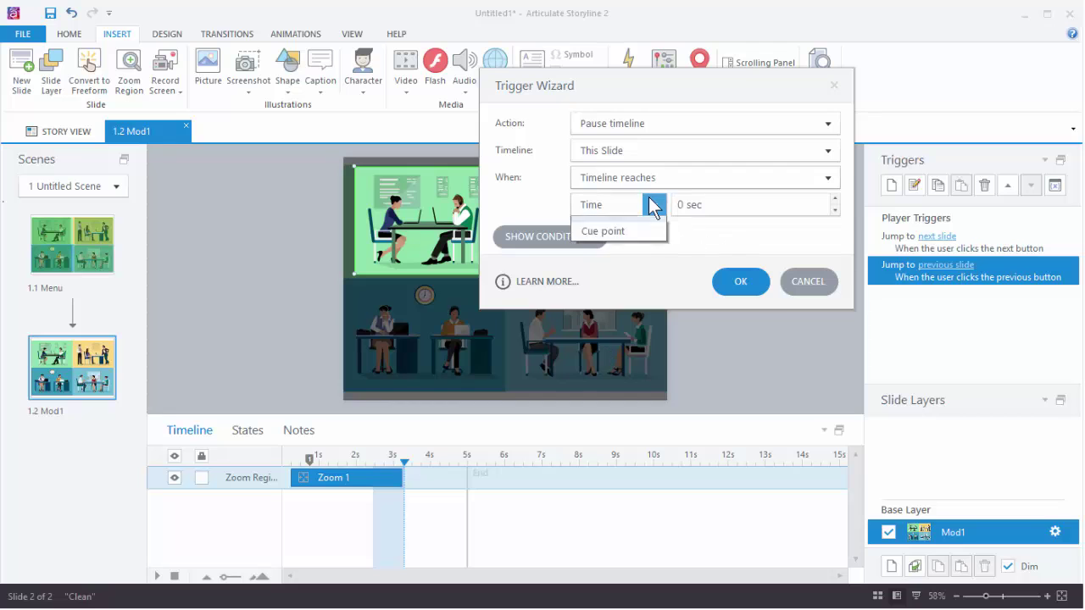
click(593, 243)
click(740, 280)
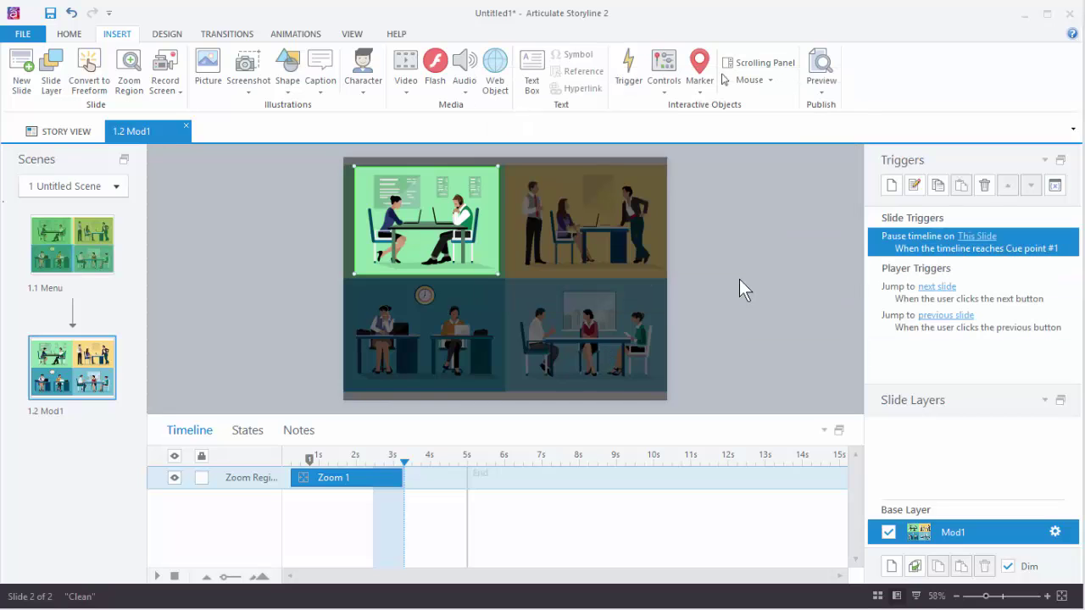
click(823, 91)
click(851, 107)
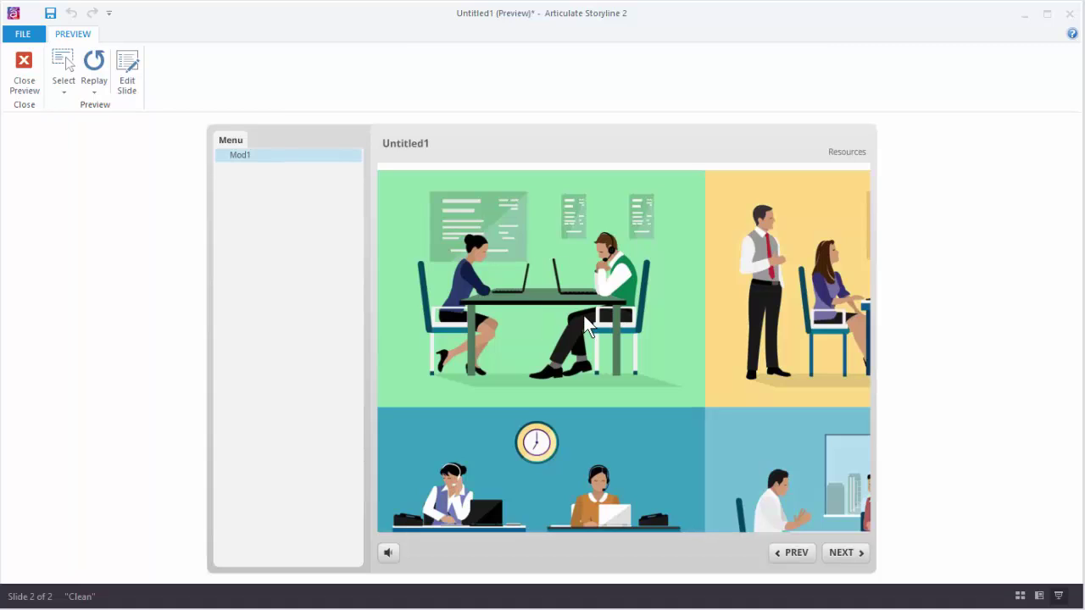
click(23, 74)
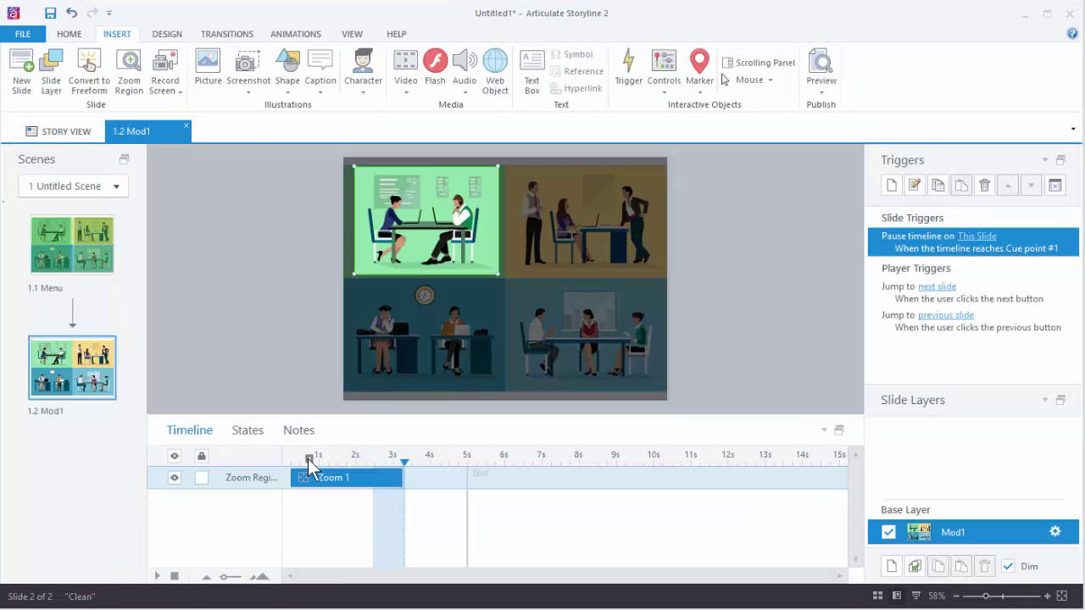
drag(318, 461, 328, 463)
click(824, 92)
click(848, 107)
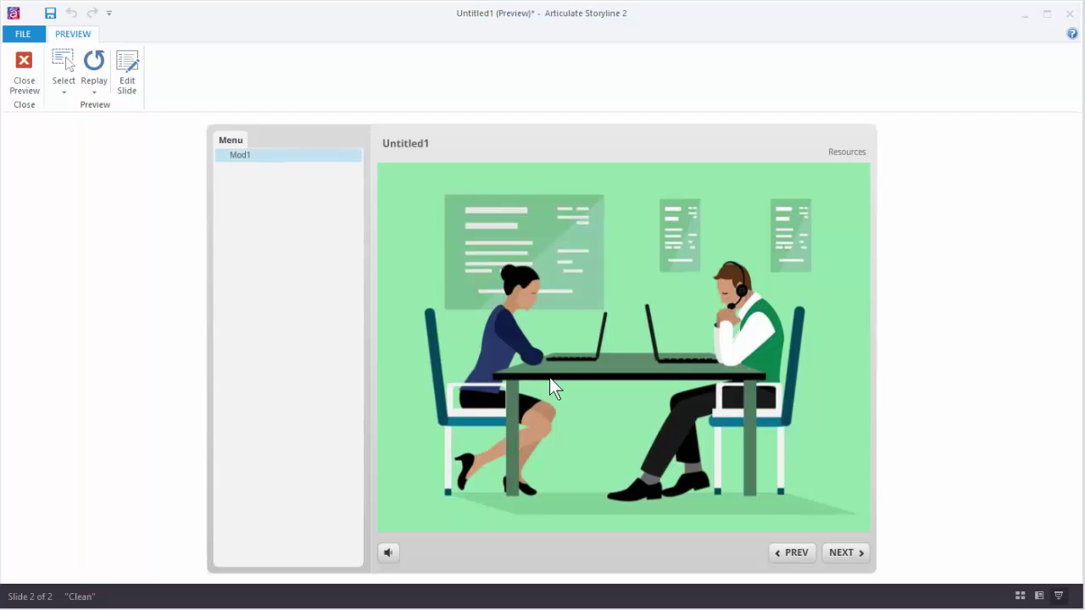
click(25, 72)
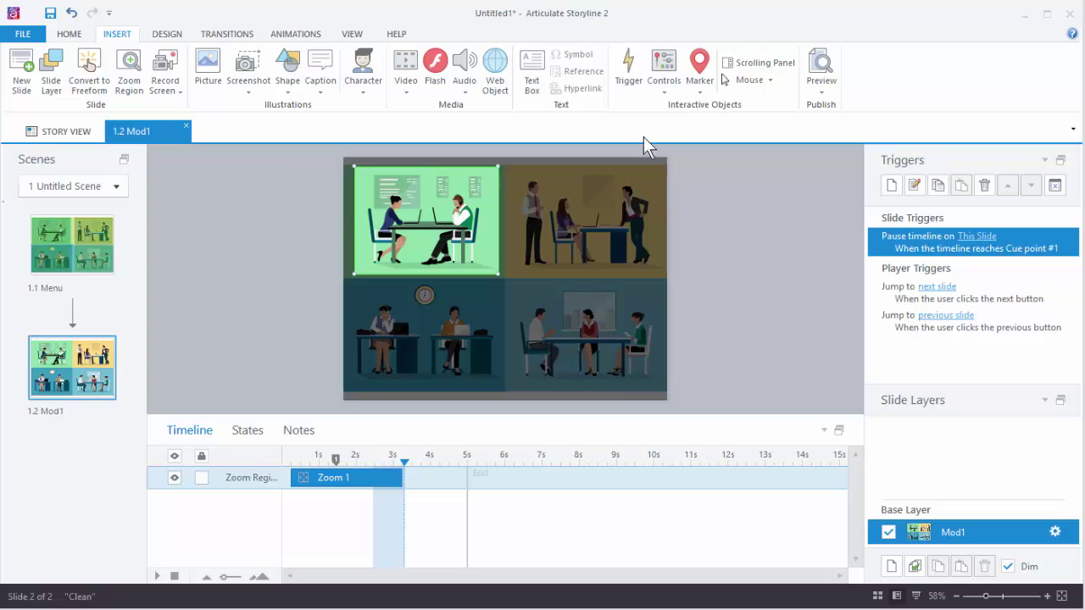
Step: Draw a new button beside the slide and give it the × icon
click(667, 79)
click(699, 146)
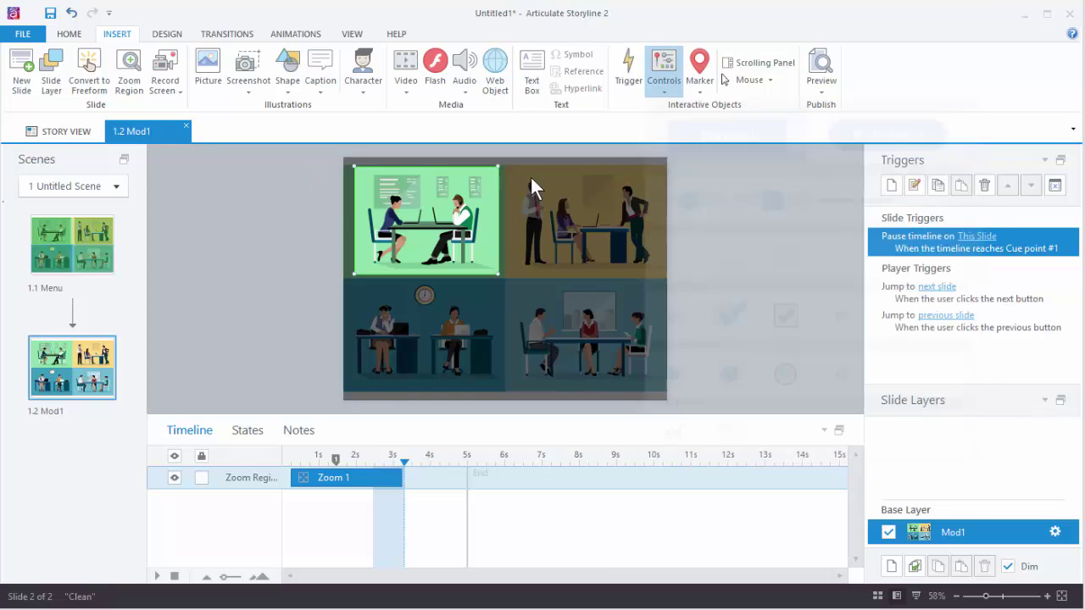
drag(192, 227, 283, 291)
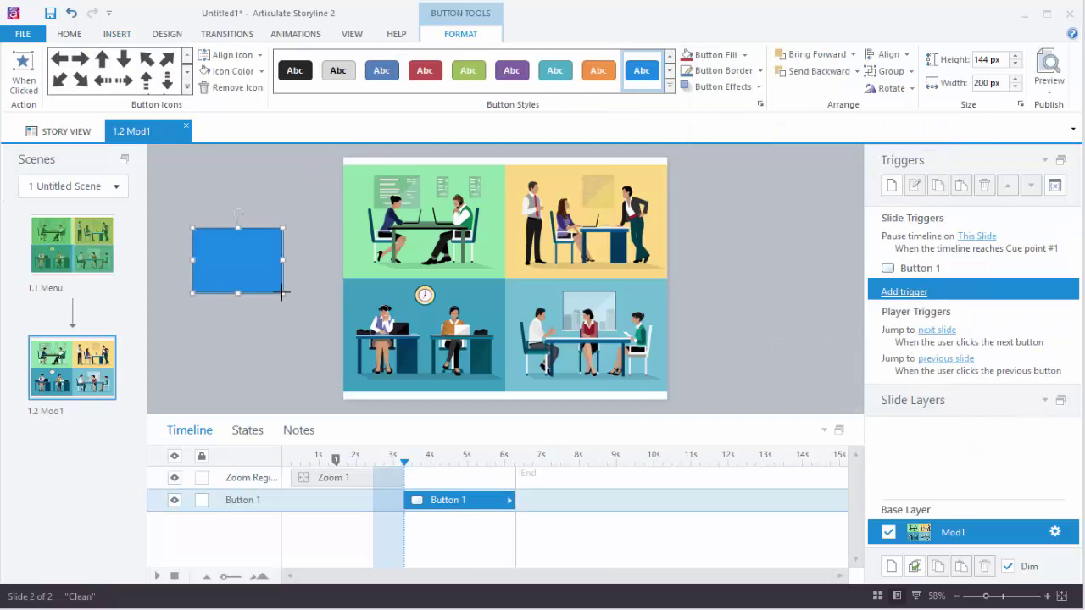
click(187, 87)
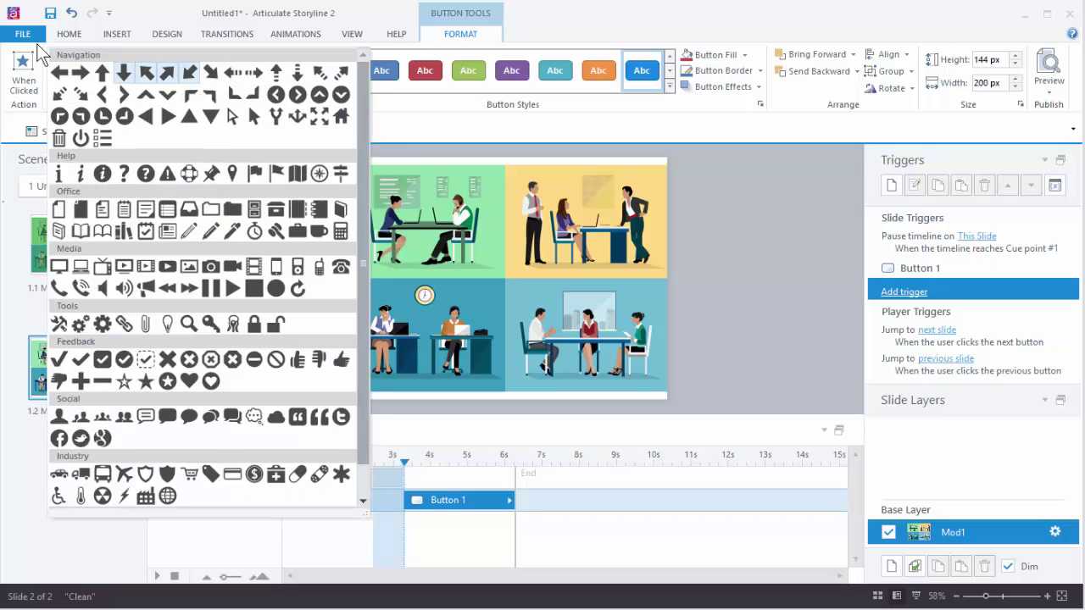
click(167, 360)
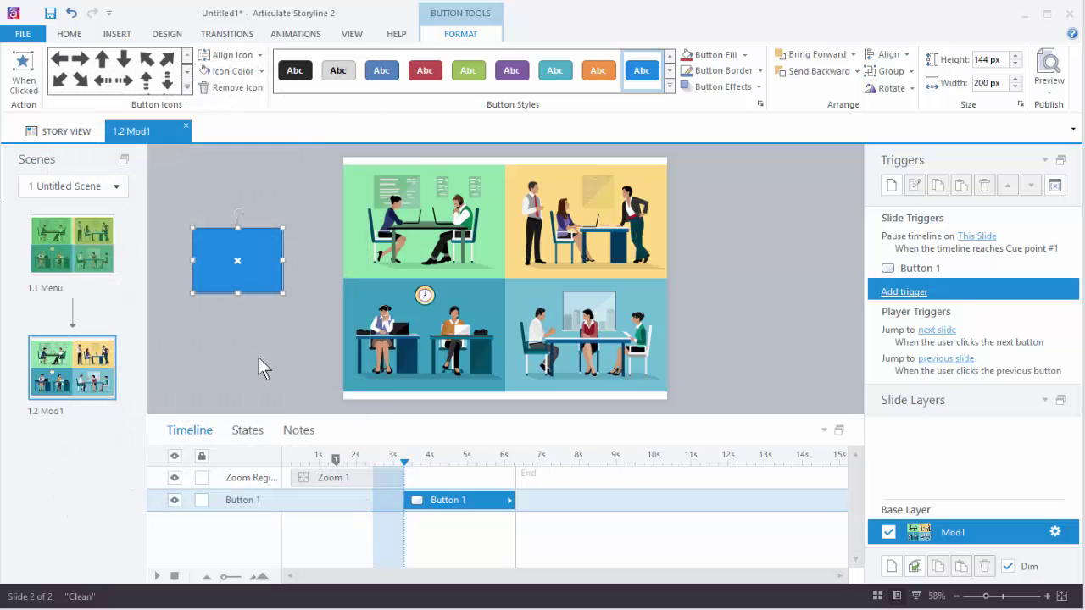
Step: Shrink the × button to 48 × 40 px and place it at the top-left panel's upper-right corner
drag(285, 296, 289, 296)
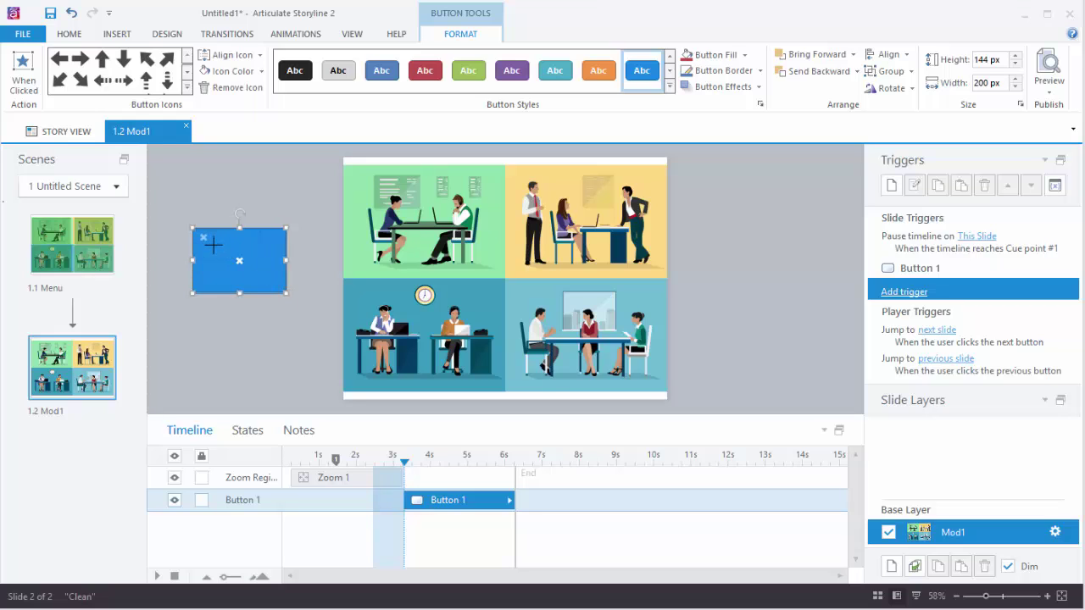
key(ctrl+z)
drag(210, 233, 490, 175)
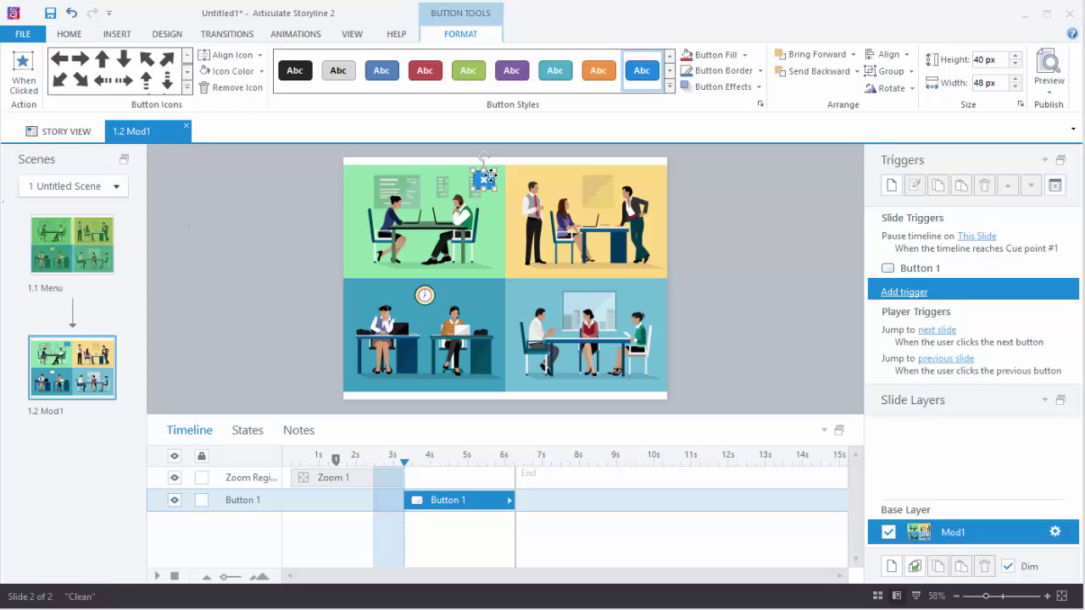
click(495, 246)
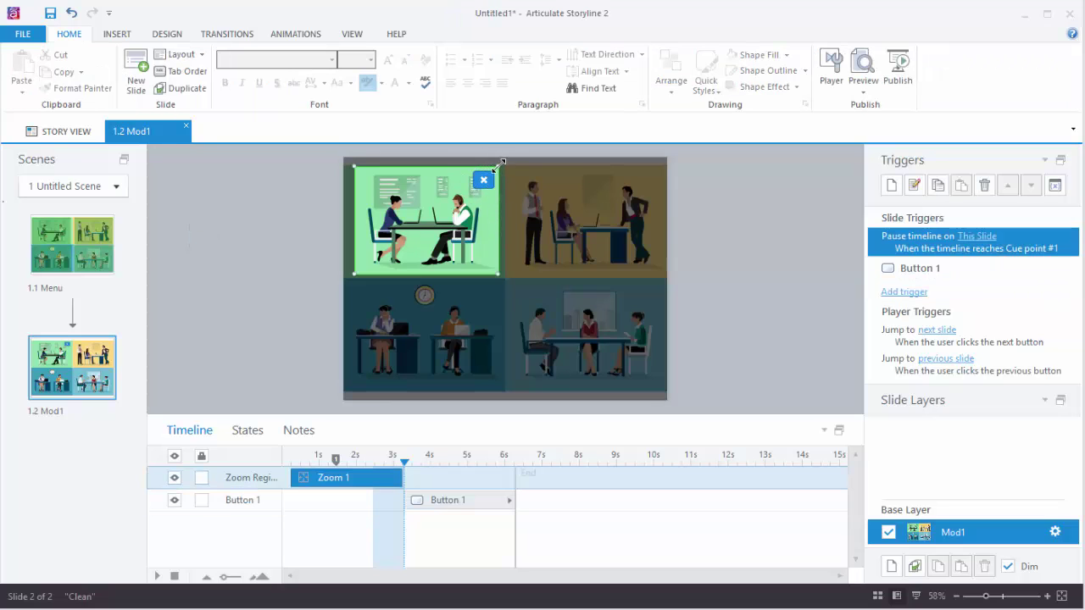
click(864, 91)
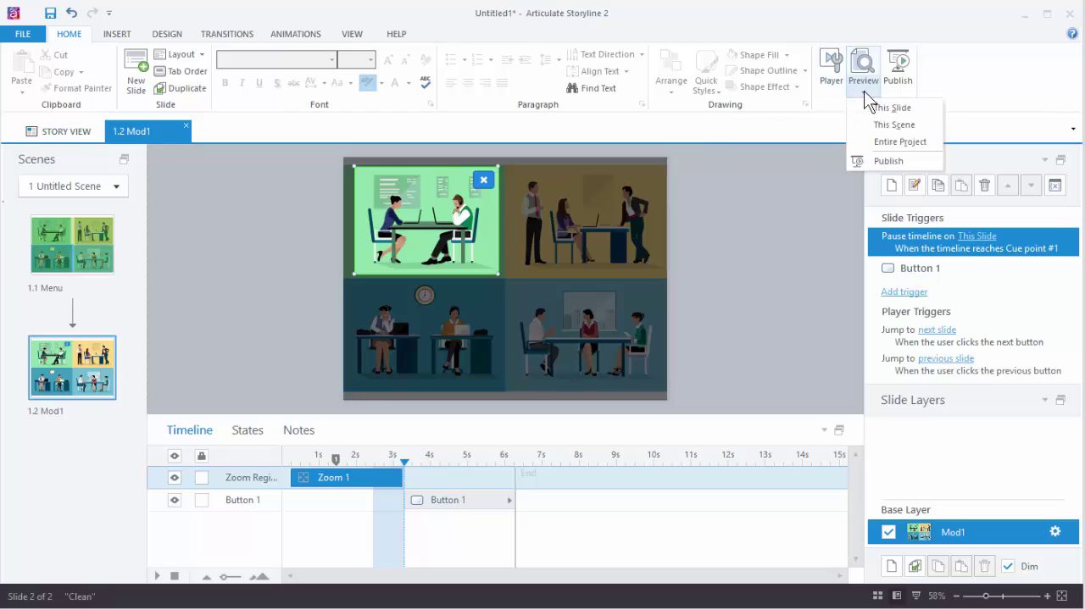
click(721, 368)
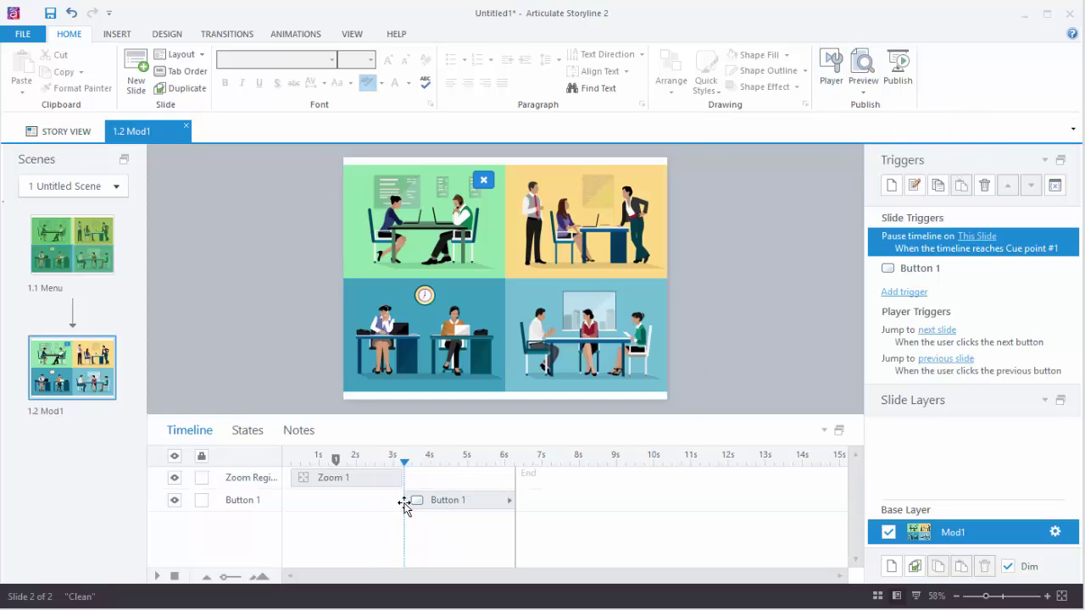
Step: Make Button 1 start at about 1.5 s on the timeline, then preview the slide and close it
drag(406, 503, 343, 504)
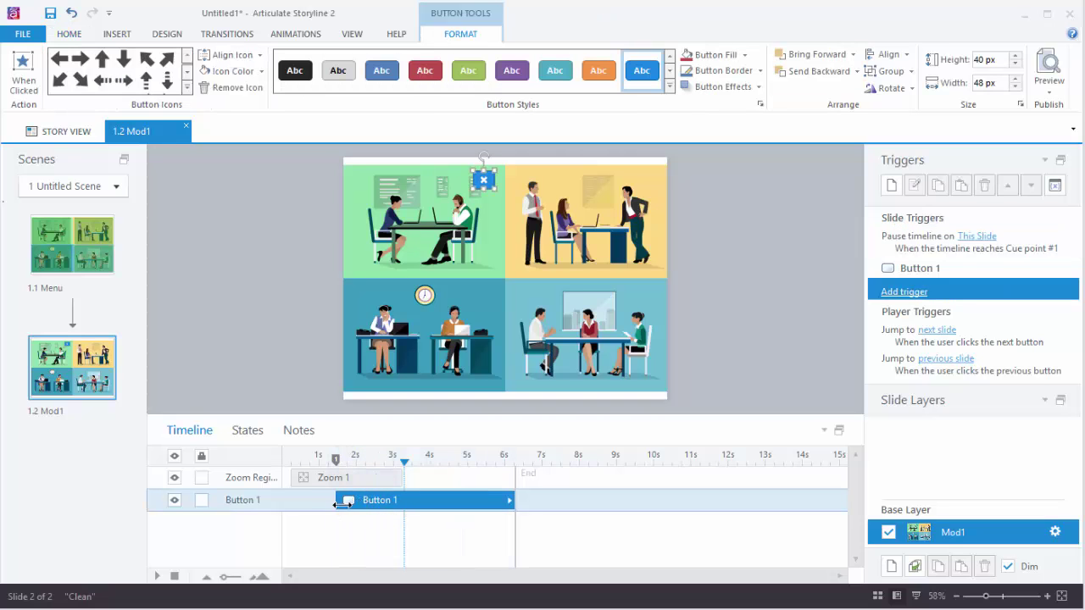
click(1049, 85)
click(1060, 118)
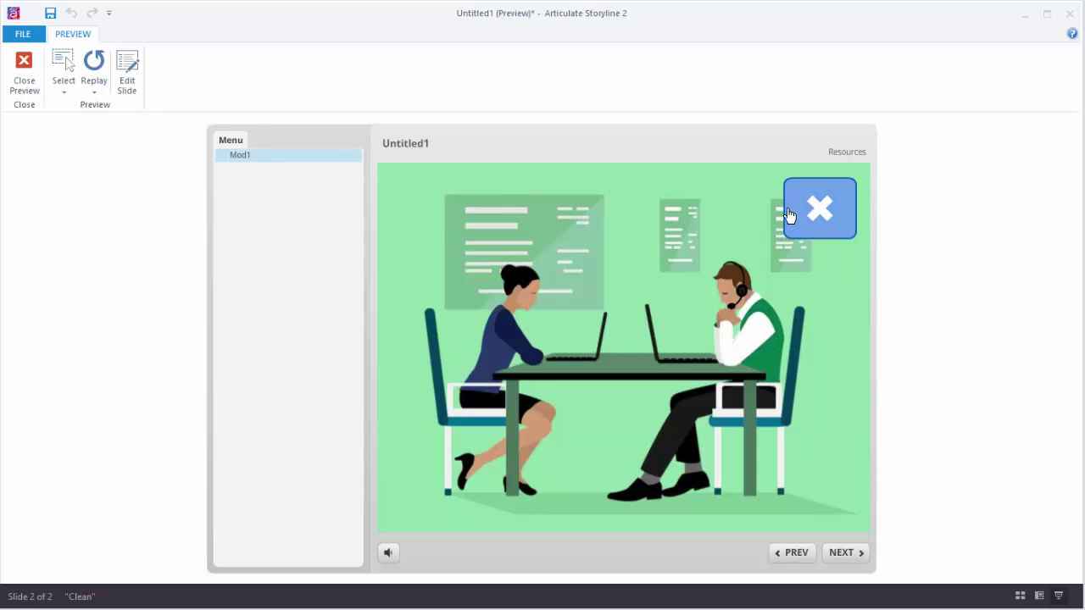
click(37, 86)
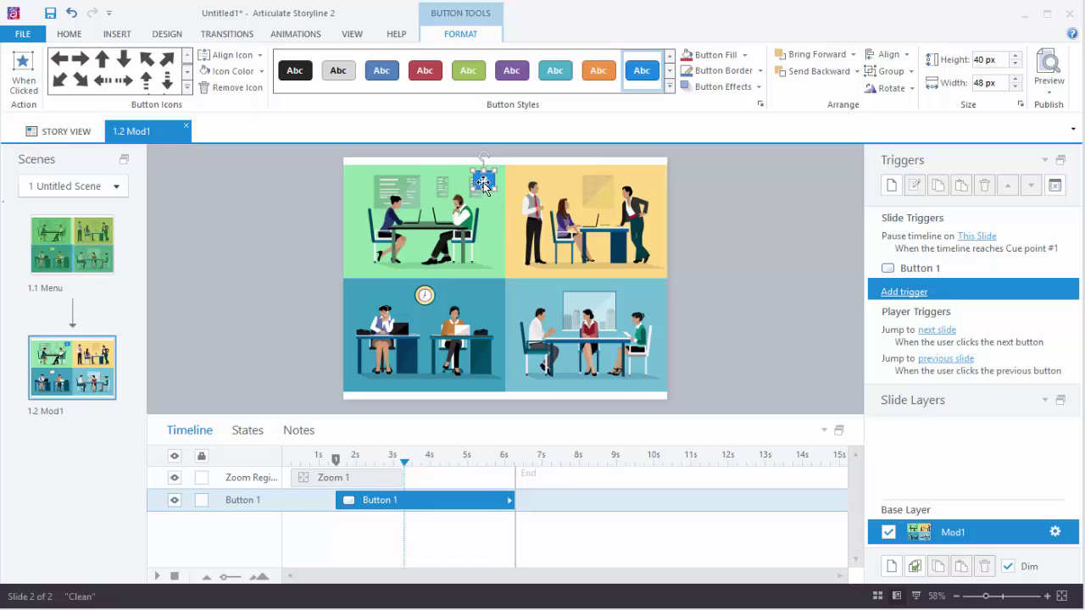
Step: Zoom in on the canvas and resize the × button to 16 × 16 px
ctrl+scroll(483, 182, up, 5)
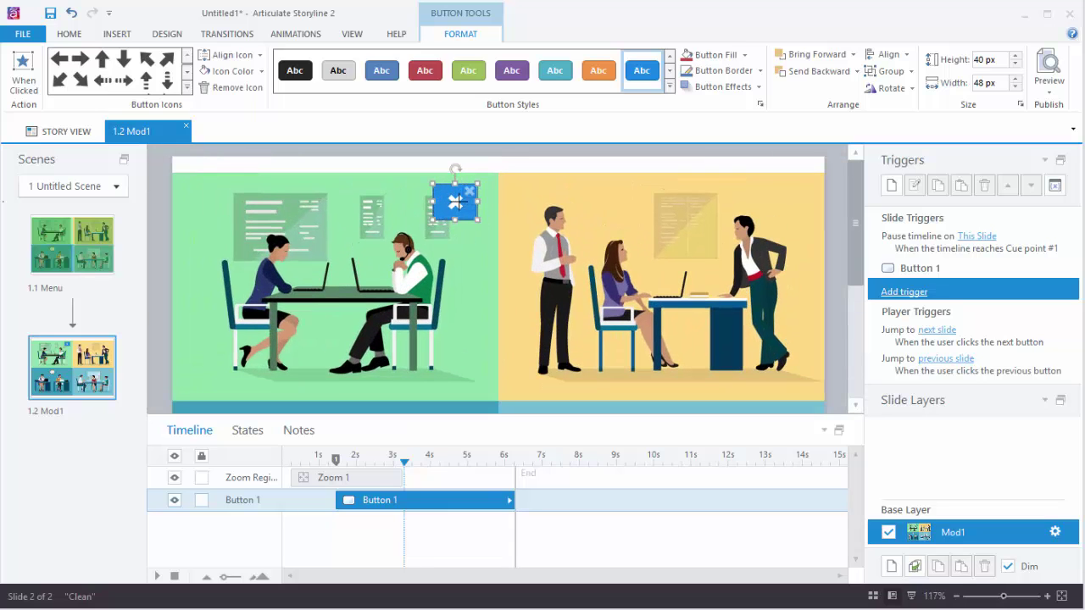
key(ctrl+z)
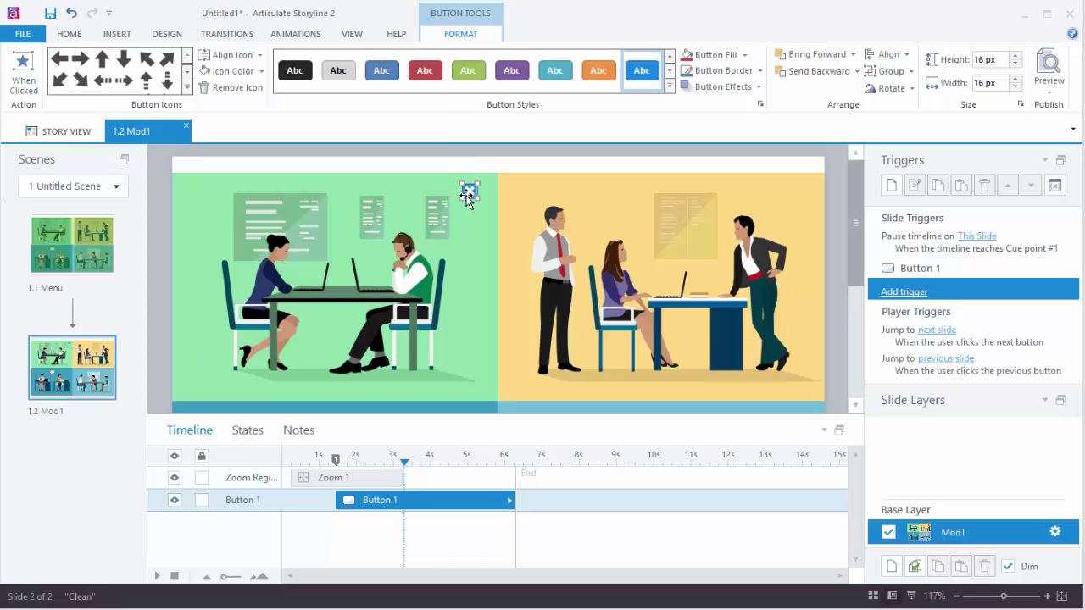
key(ctrl+z)
click(899, 294)
Step: Give Button 1 a Resume timeline trigger for This Slide, then preview the slide
click(649, 124)
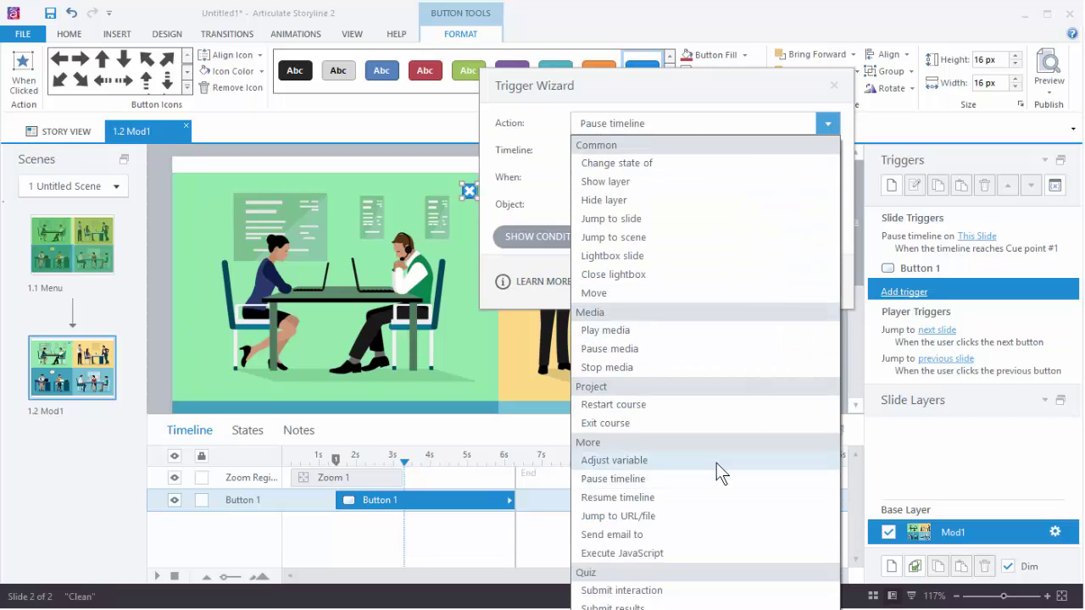
click(649, 497)
click(601, 163)
click(615, 190)
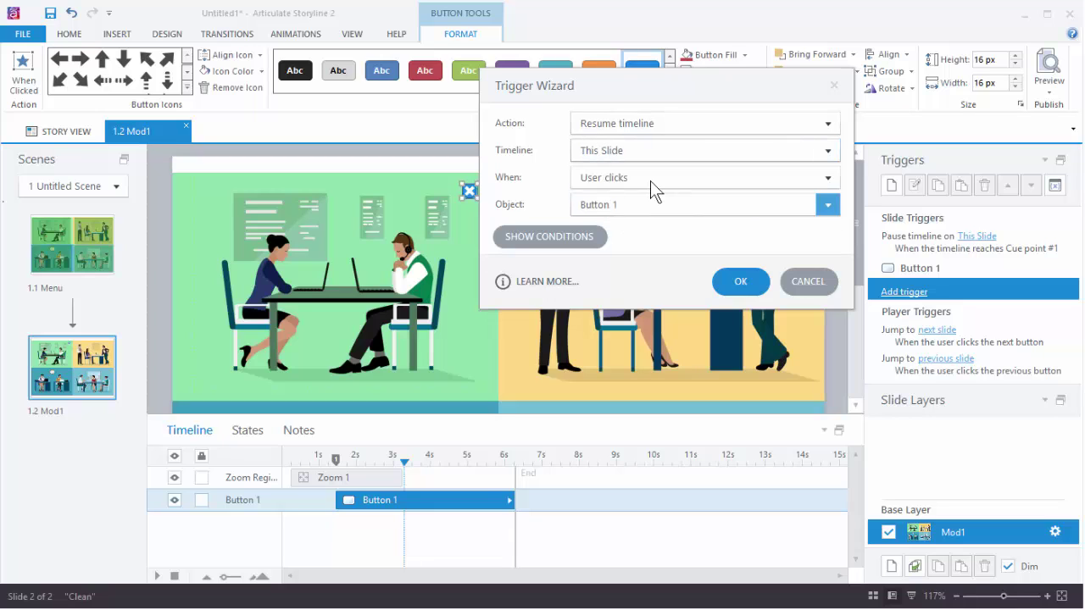
click(723, 289)
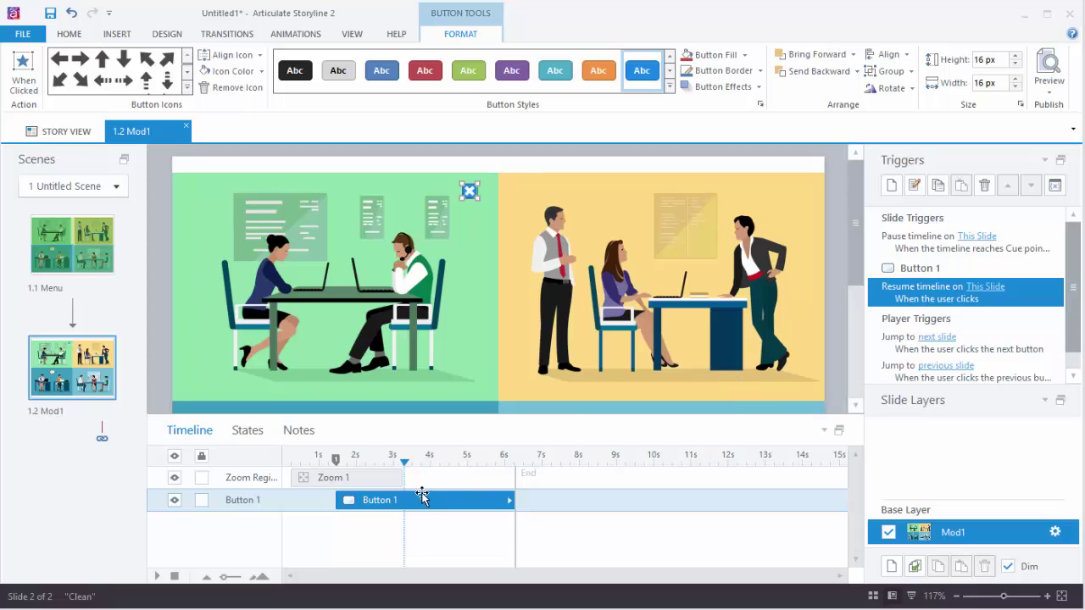
click(1050, 89)
click(1058, 108)
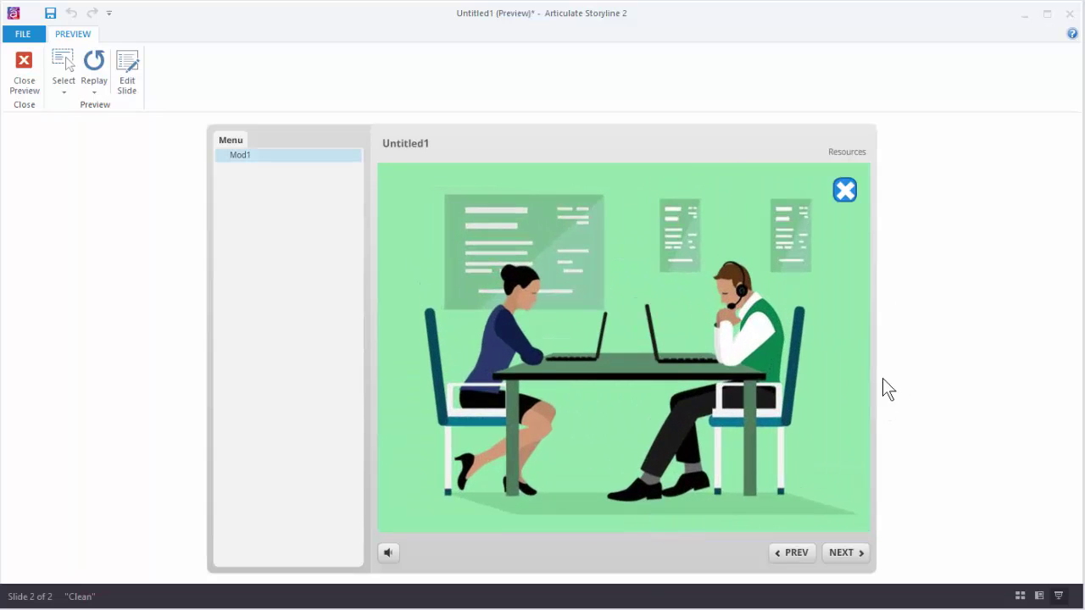
Step: Click the × button in the preview to confirm it zooms back out, then close the preview
click(845, 191)
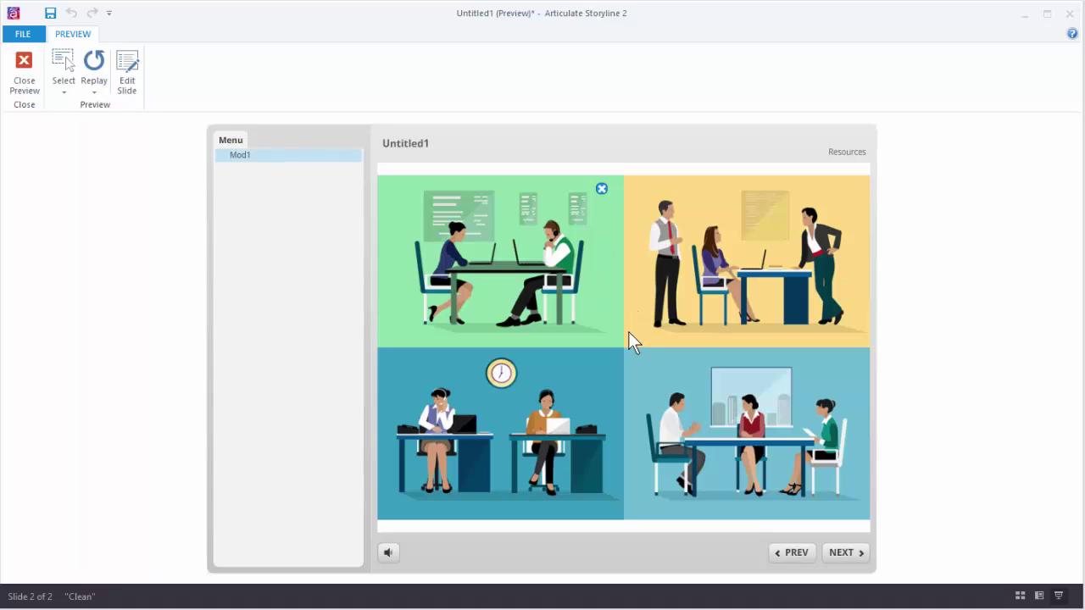
click(24, 75)
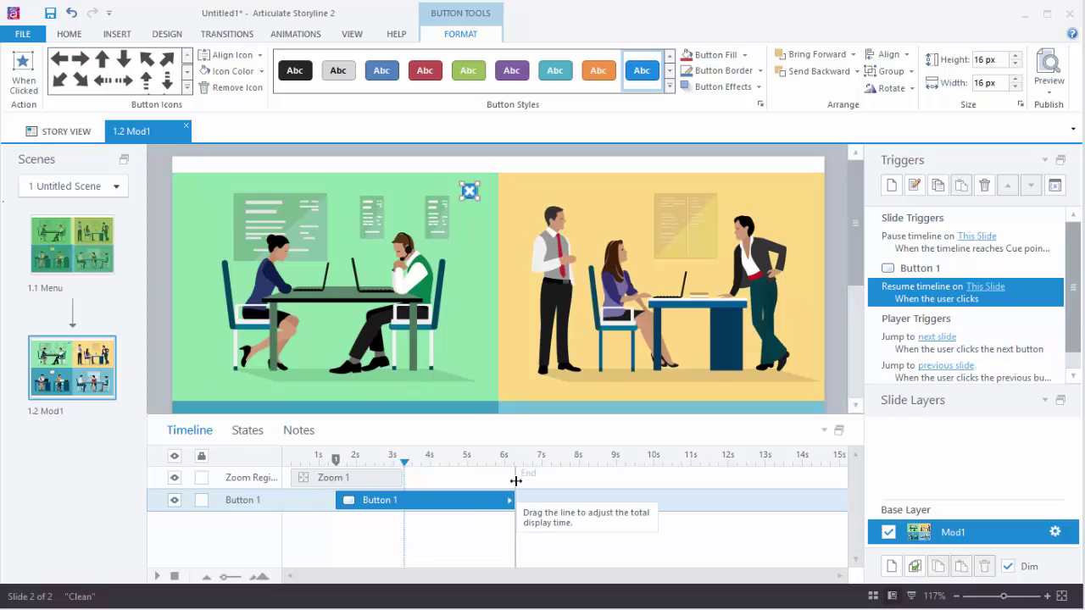
Step: Shorten Button 1's timeline bar and end Mod1's timeline at about 2.5 s, just after Zoom 1
drag(515, 480, 364, 480)
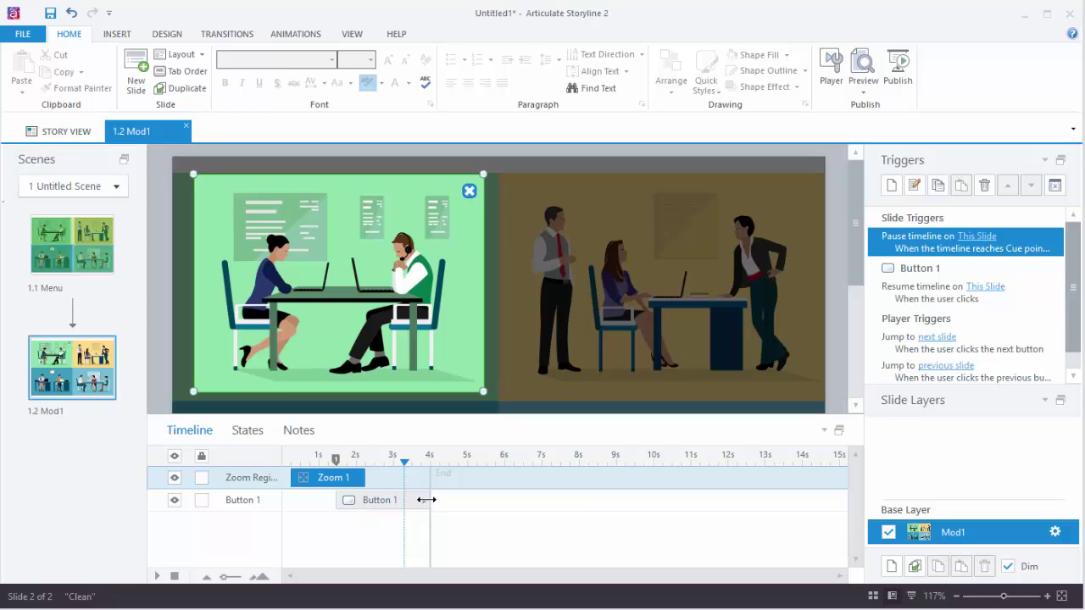
drag(424, 500, 366, 503)
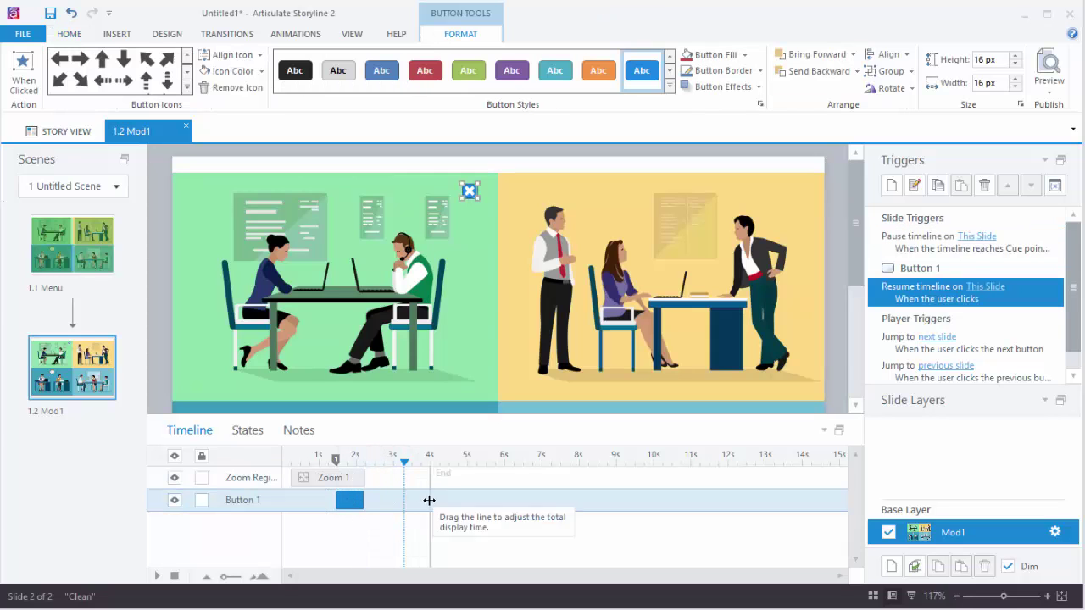
drag(429, 505, 375, 504)
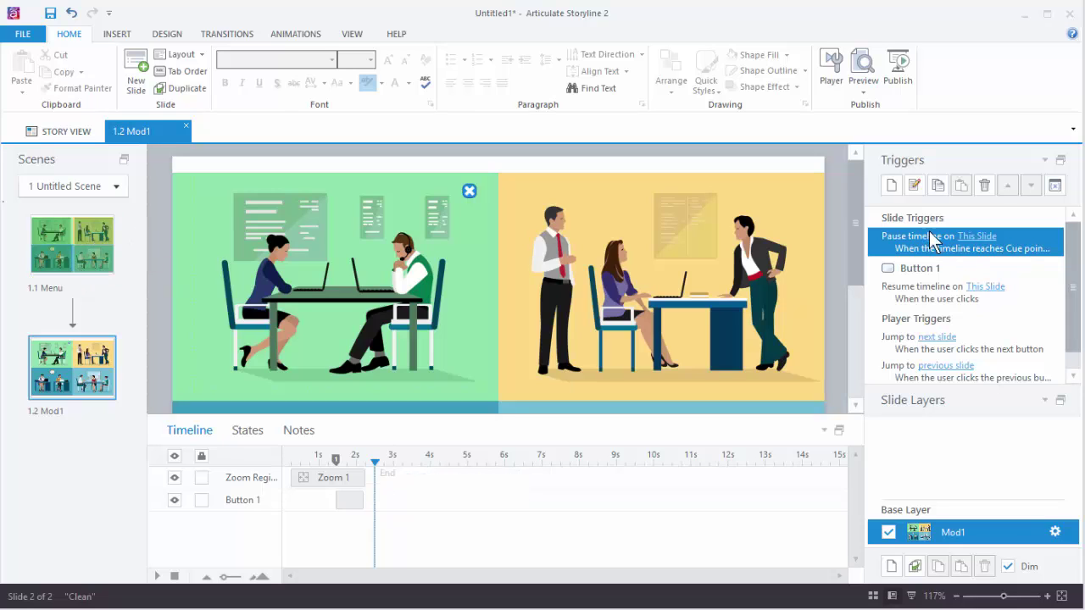
Step: Add a Mod1 trigger that jumps to 1.1 Menu when the timeline ends, then preview the project
click(893, 189)
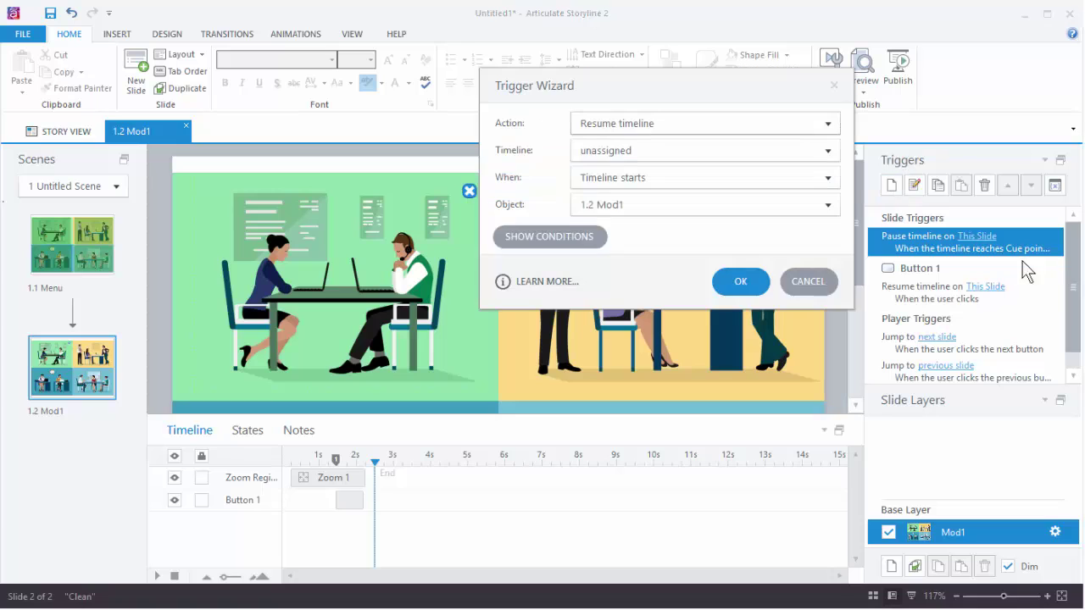
click(651, 127)
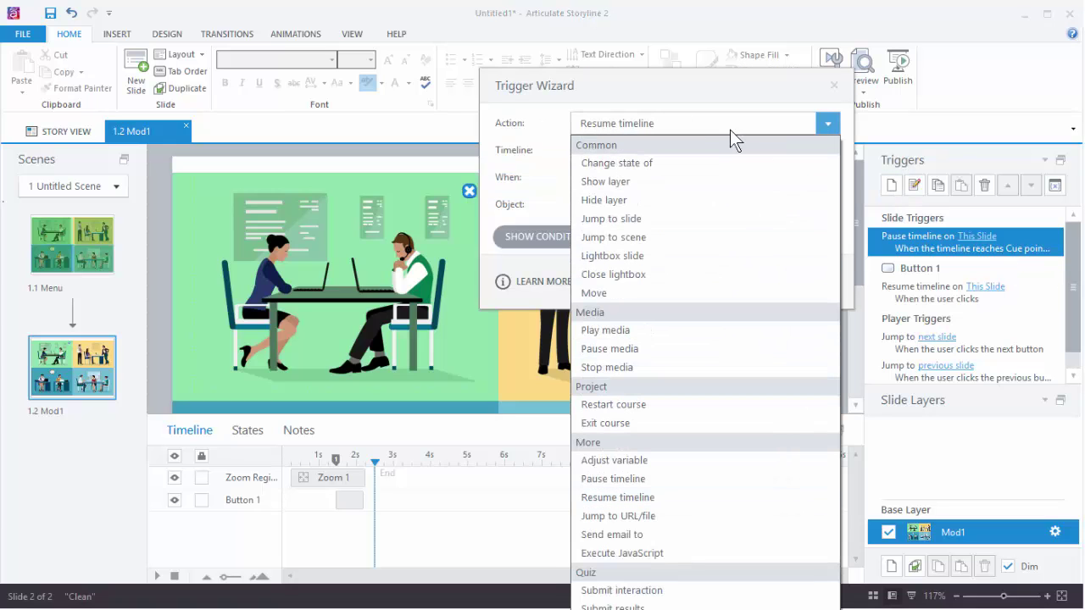
click(600, 222)
click(606, 150)
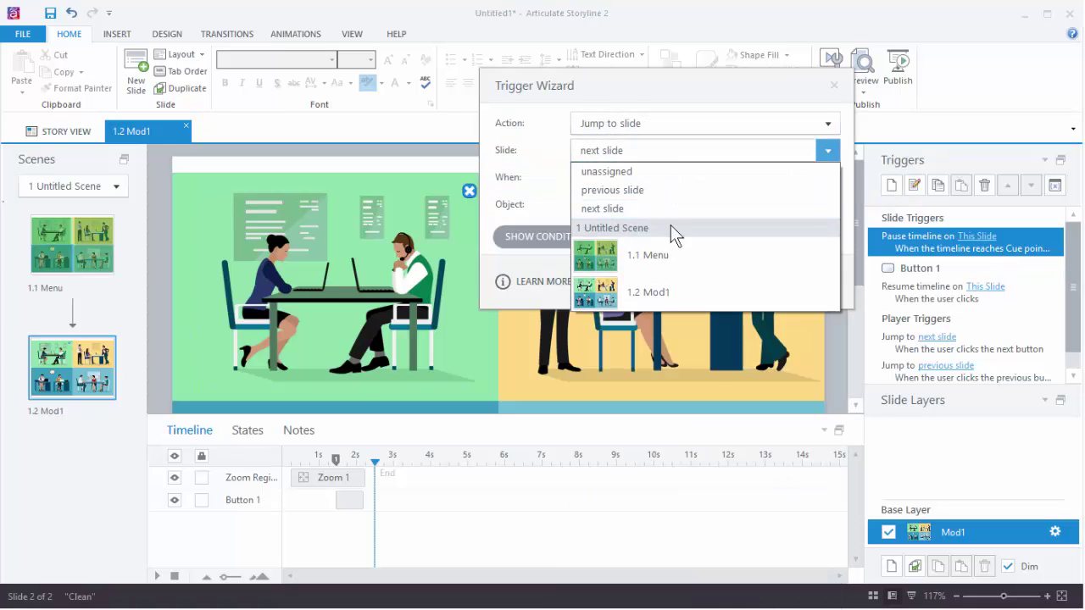
click(650, 254)
click(590, 179)
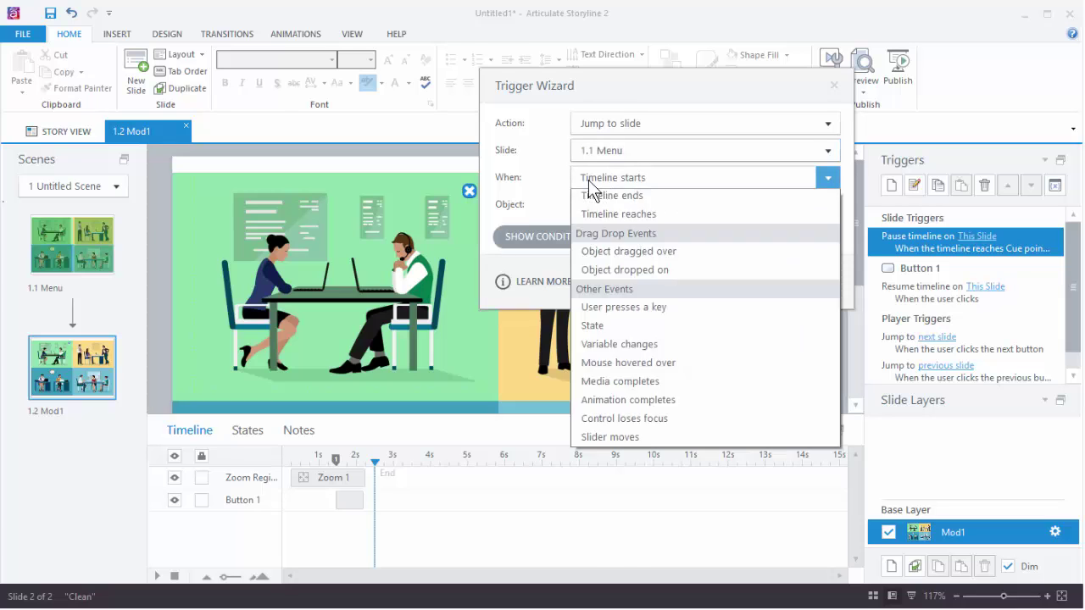
click(628, 329)
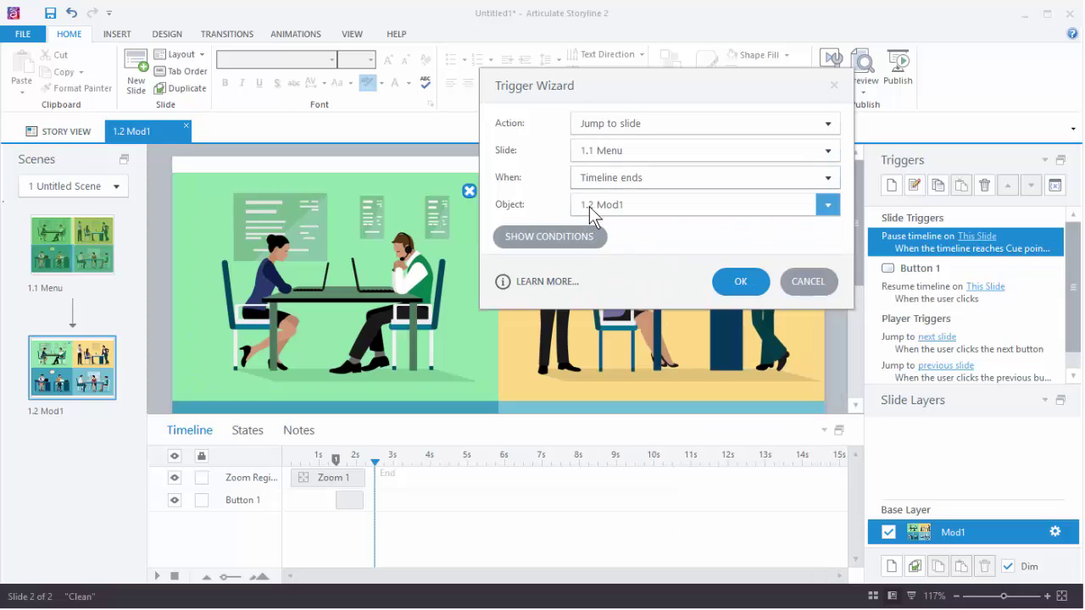
click(744, 285)
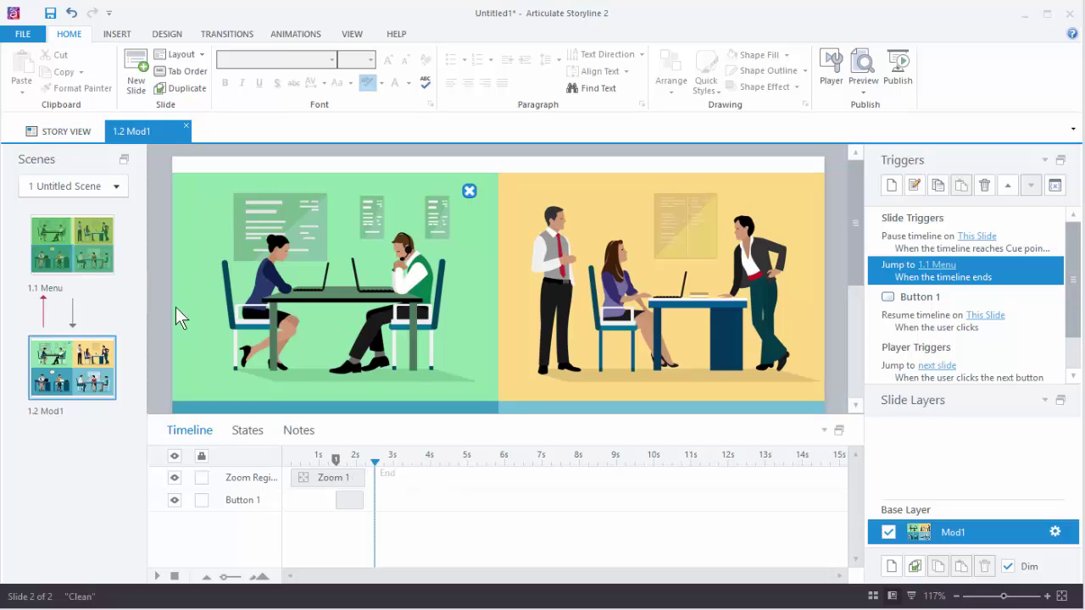
click(864, 89)
click(900, 125)
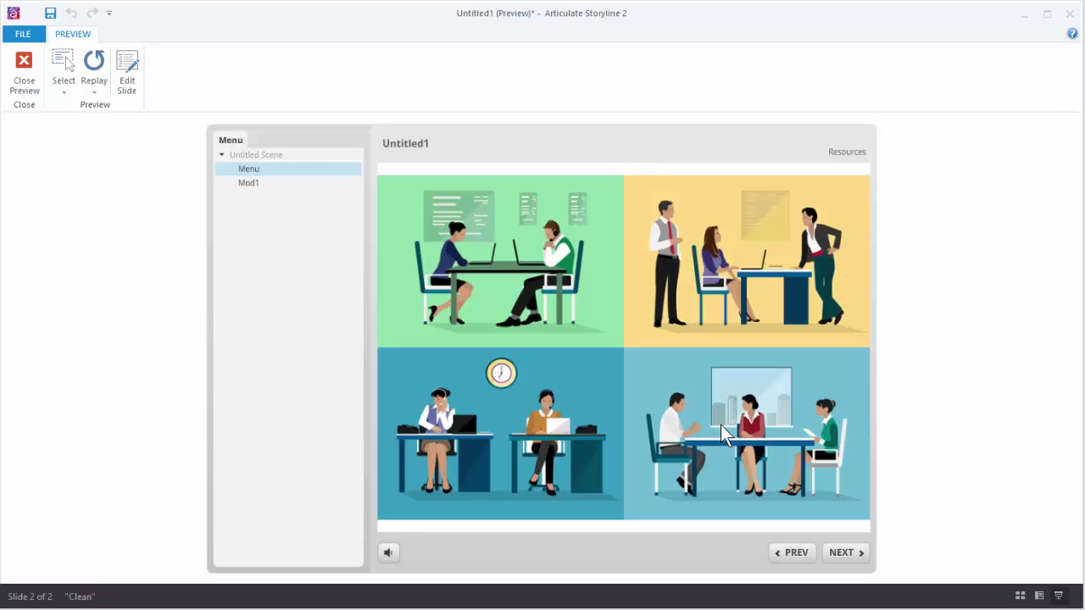
Step: In the preview, open Mod1 from the top-left picture, return with ×, revisit it, then close the preview
click(505, 267)
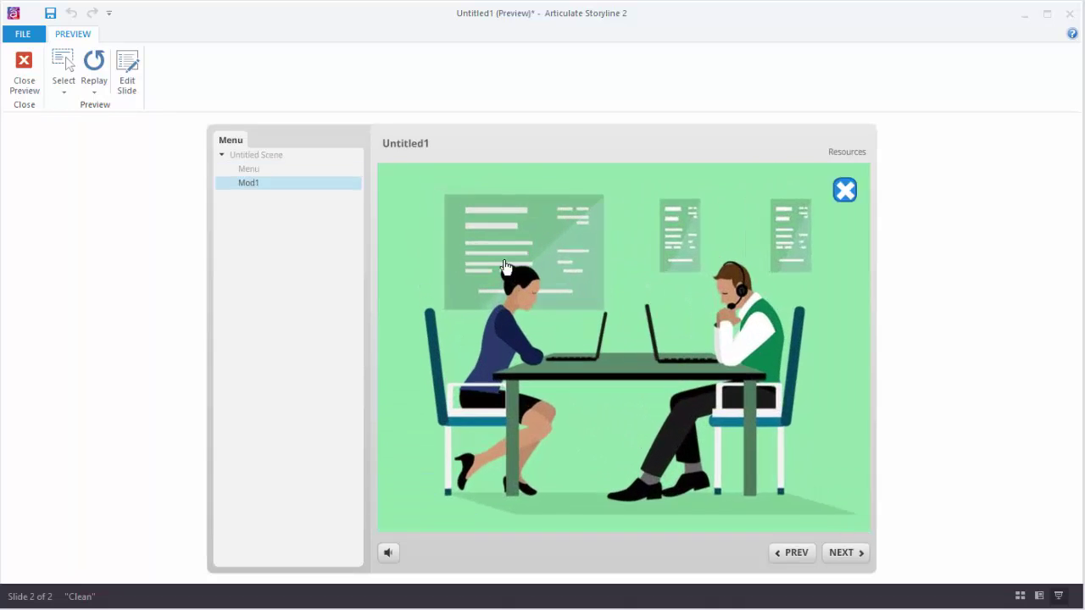
click(849, 192)
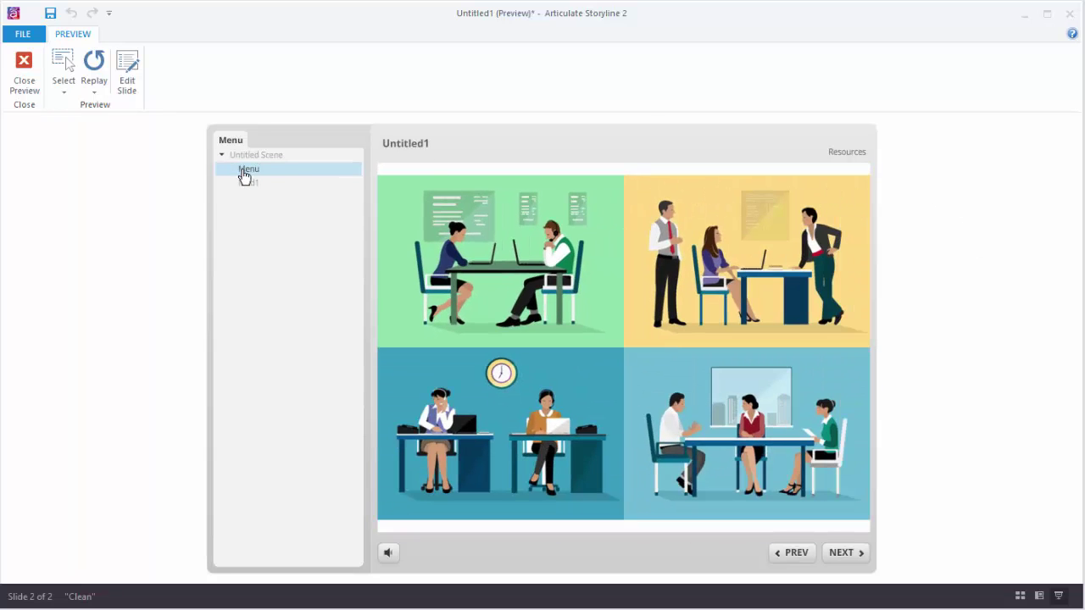
click(507, 268)
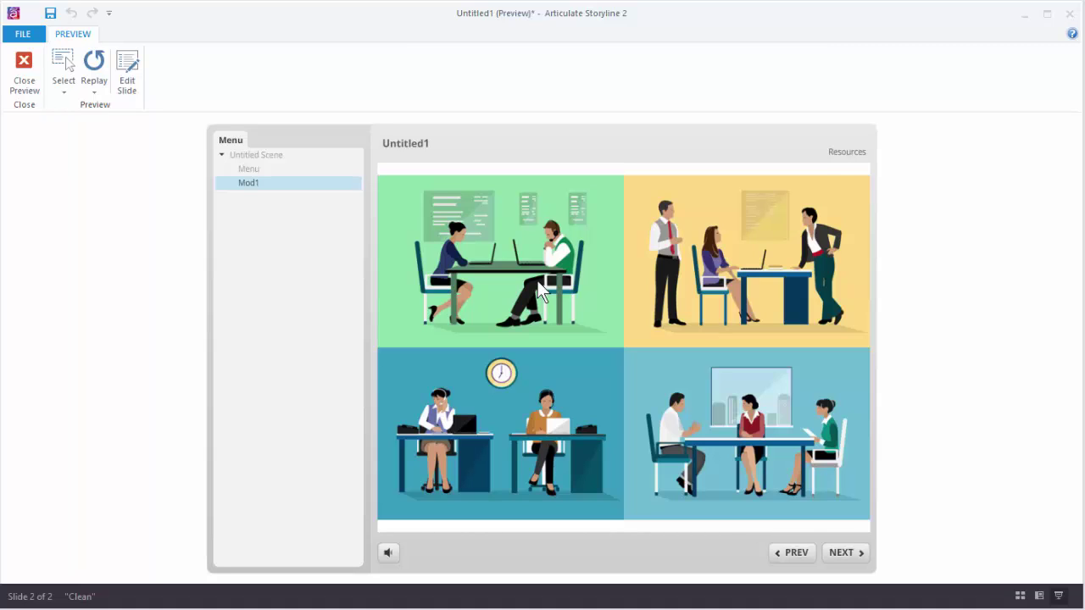
click(25, 74)
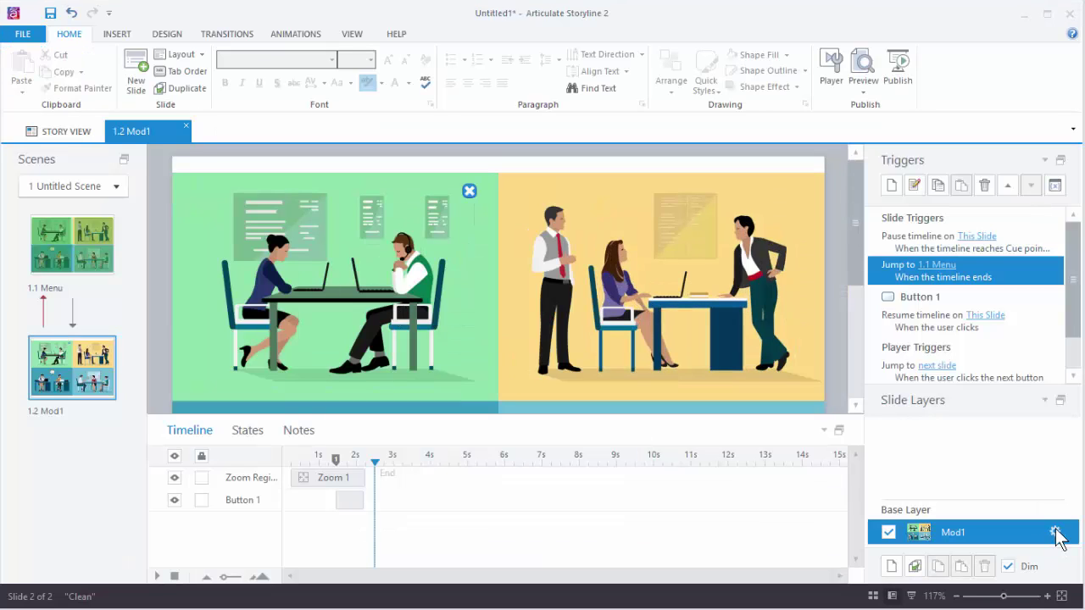
Step: Set Mod1's Base Layer to reset to initial state when revisited, then preview the scene
click(1055, 532)
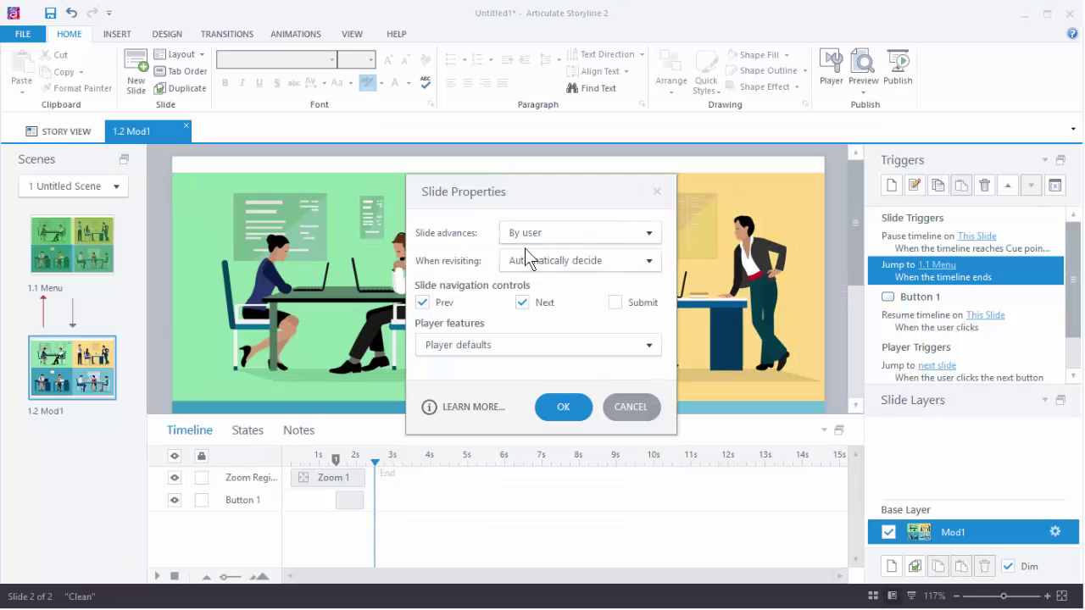
click(649, 262)
click(542, 305)
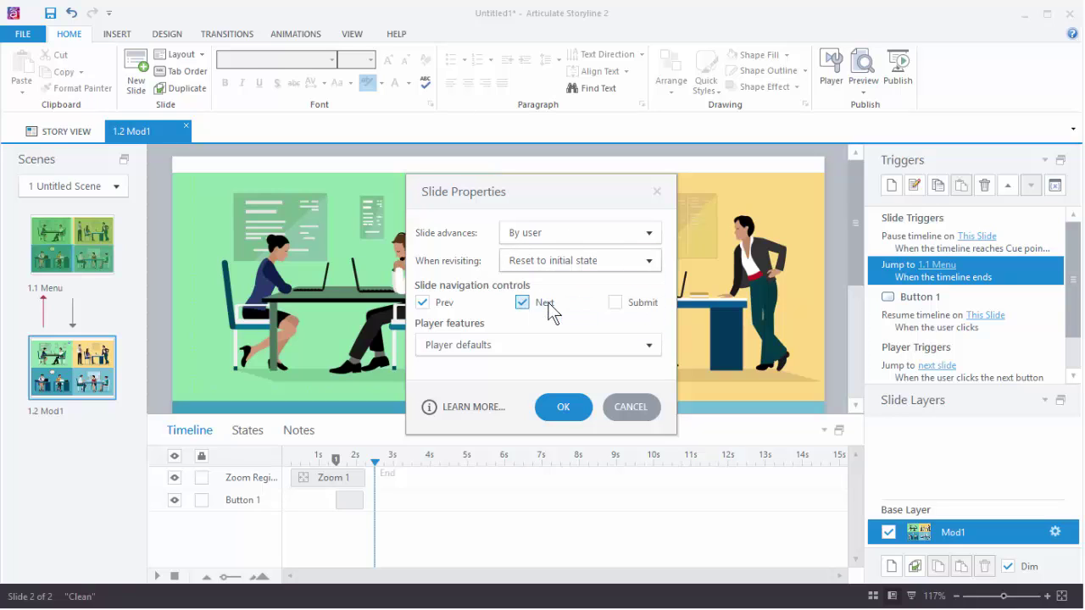
click(563, 407)
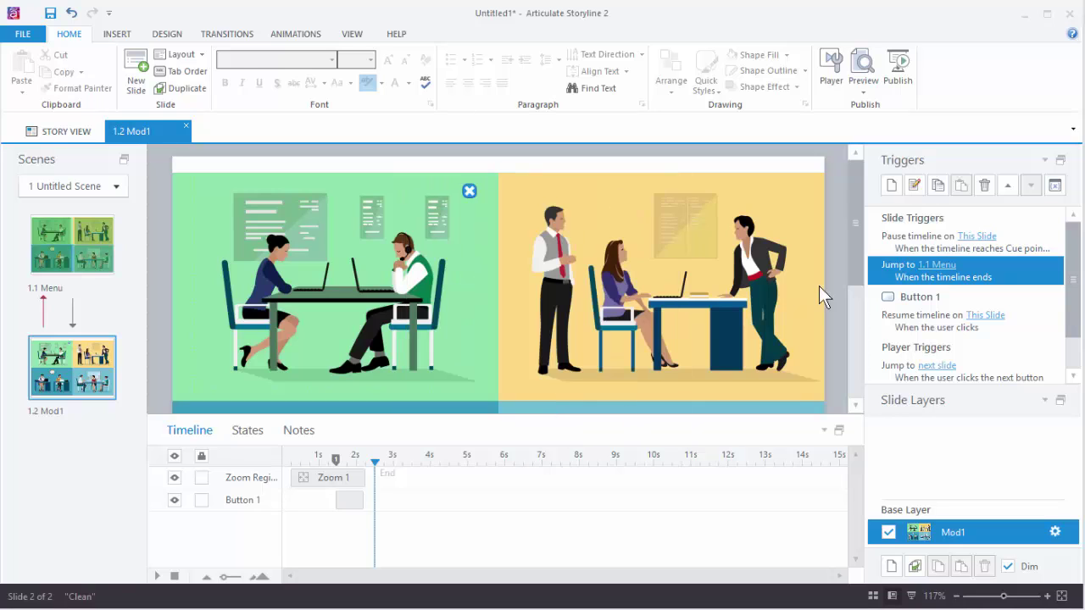
click(864, 97)
click(886, 125)
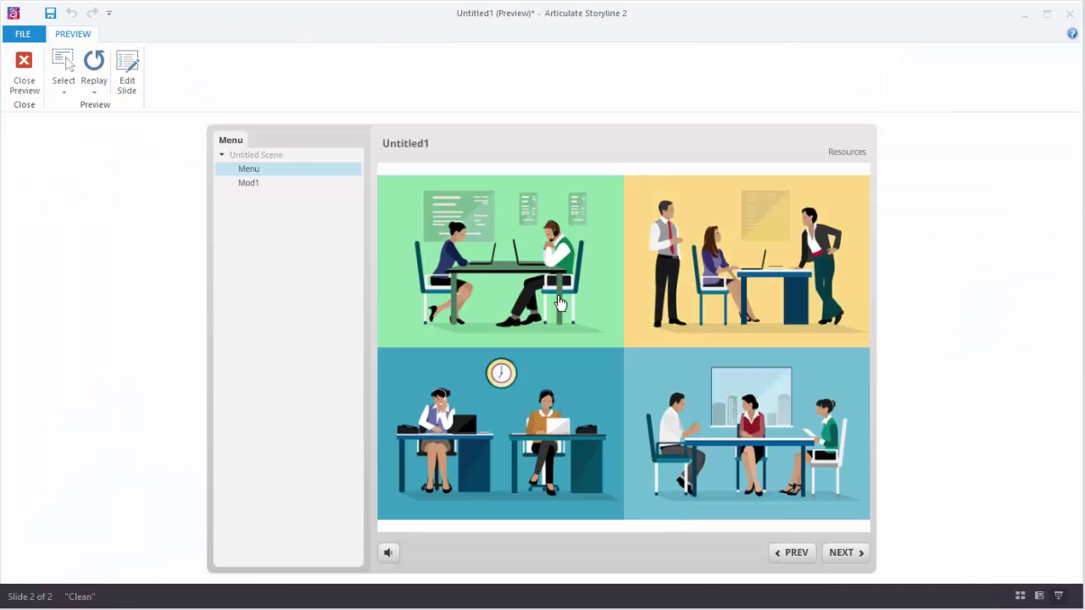
Step: Test Mod1 in the preview: open it, return to Menu with ×, revisit it, then close the preview
click(248, 183)
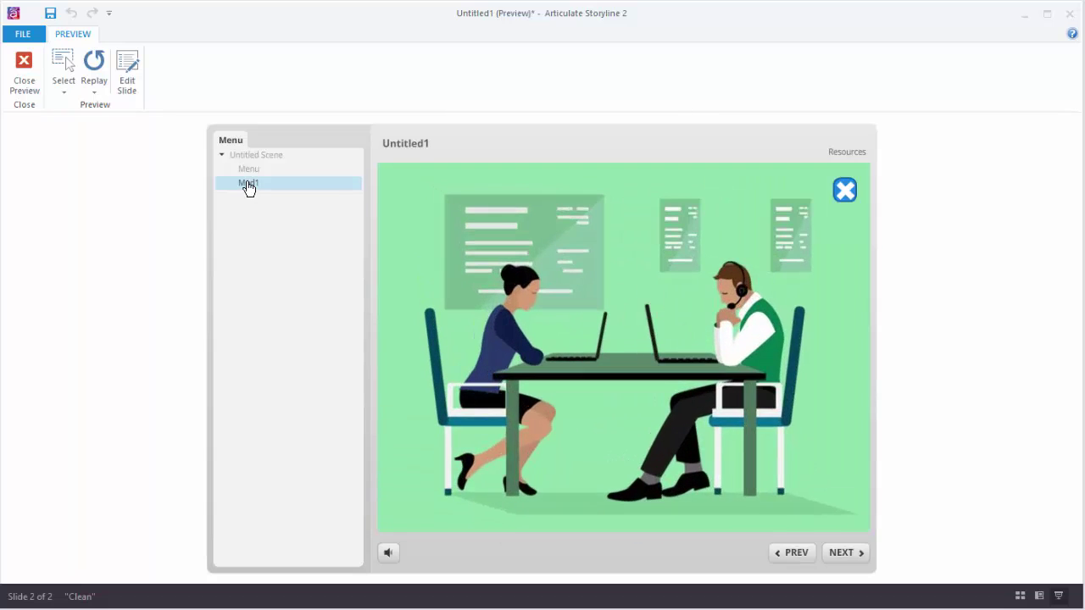
click(844, 191)
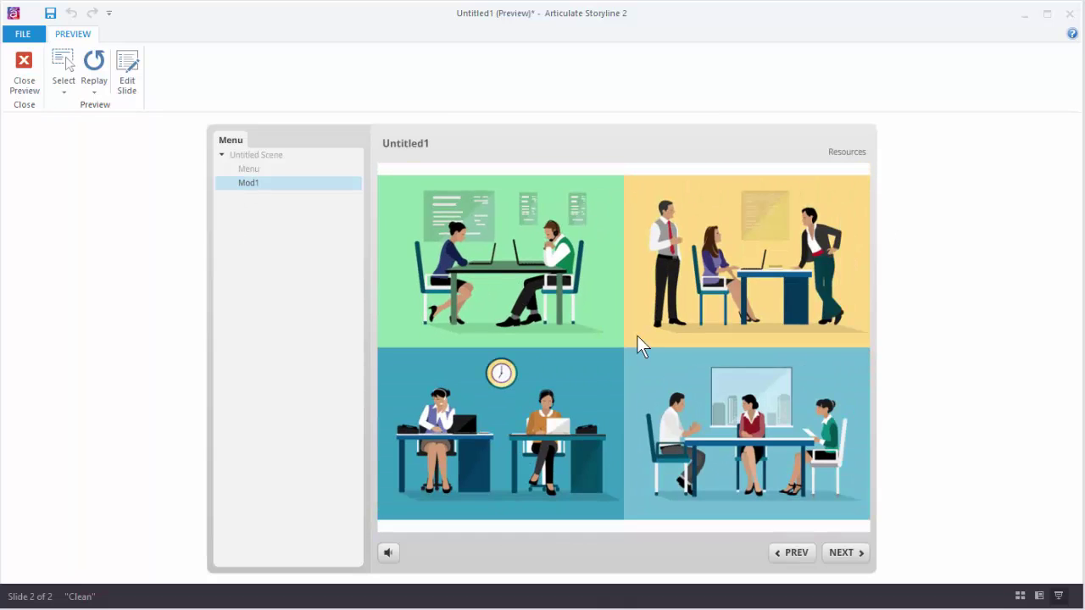
click(249, 183)
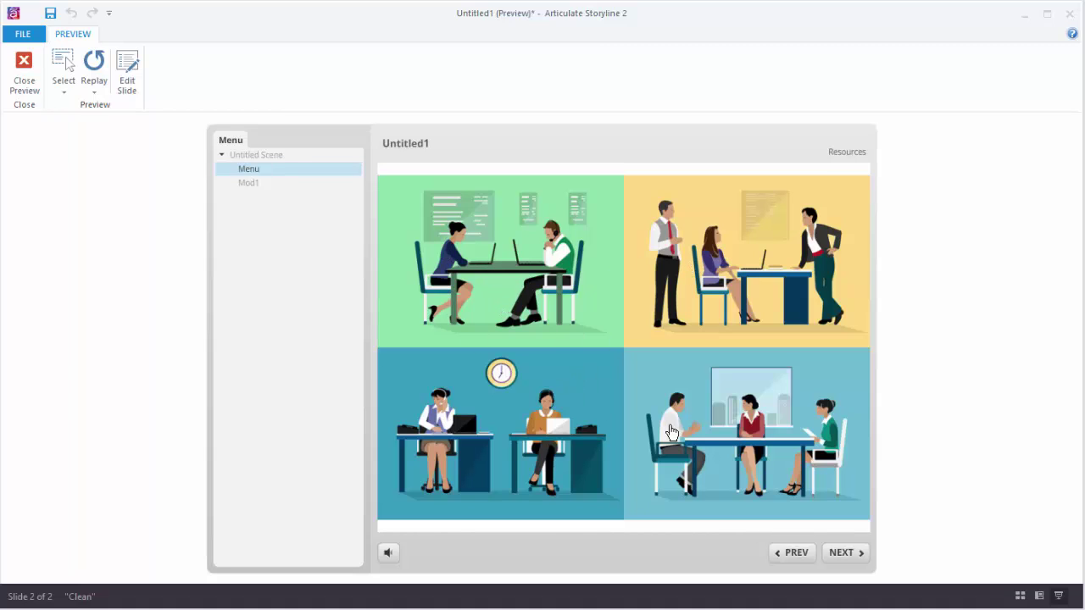
click(25, 78)
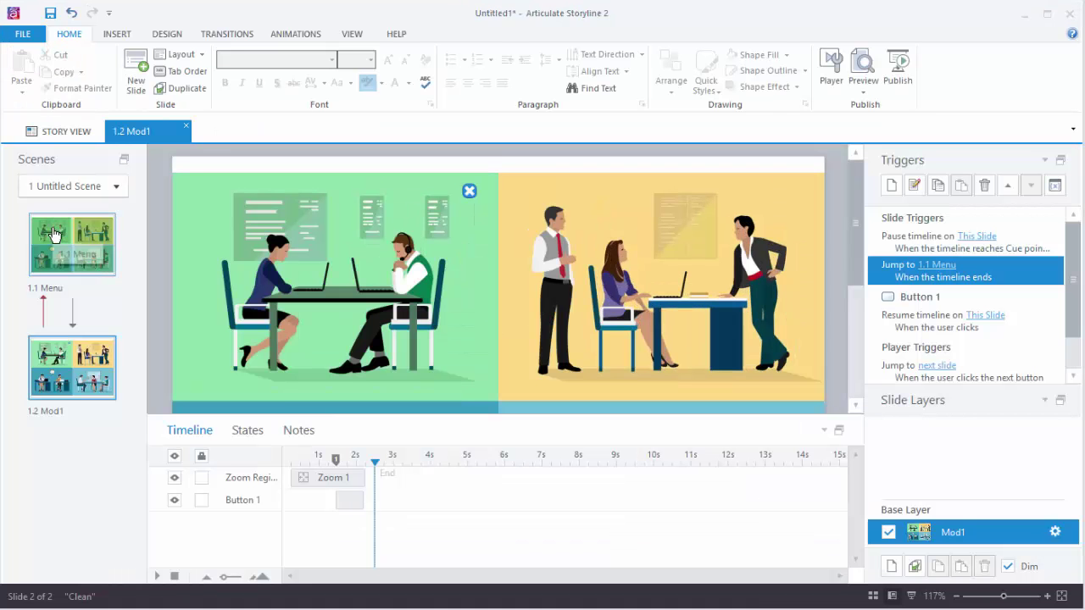